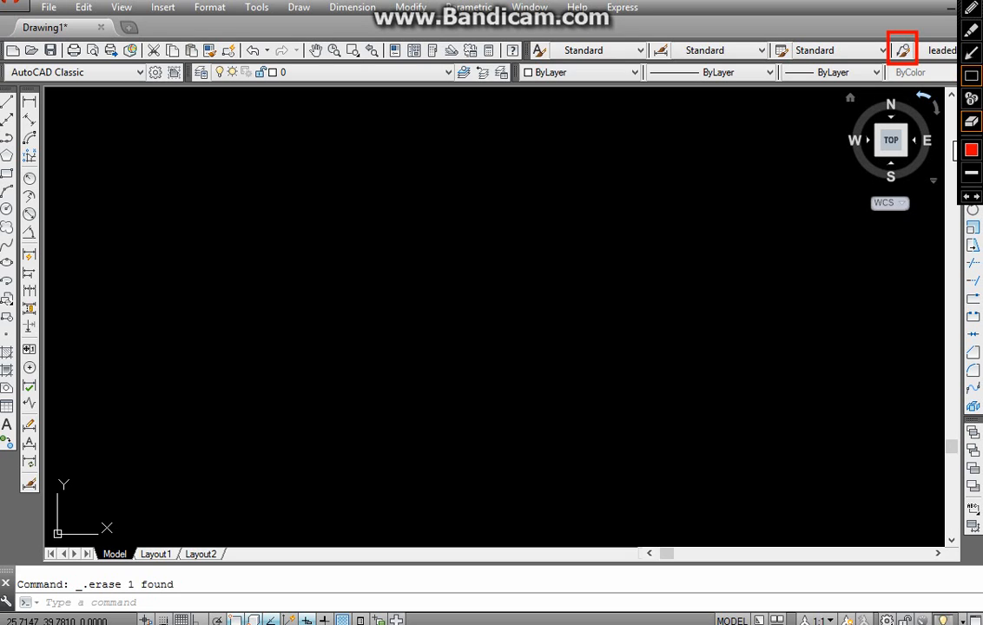
click(971, 121)
drag(871, 15, 927, 81)
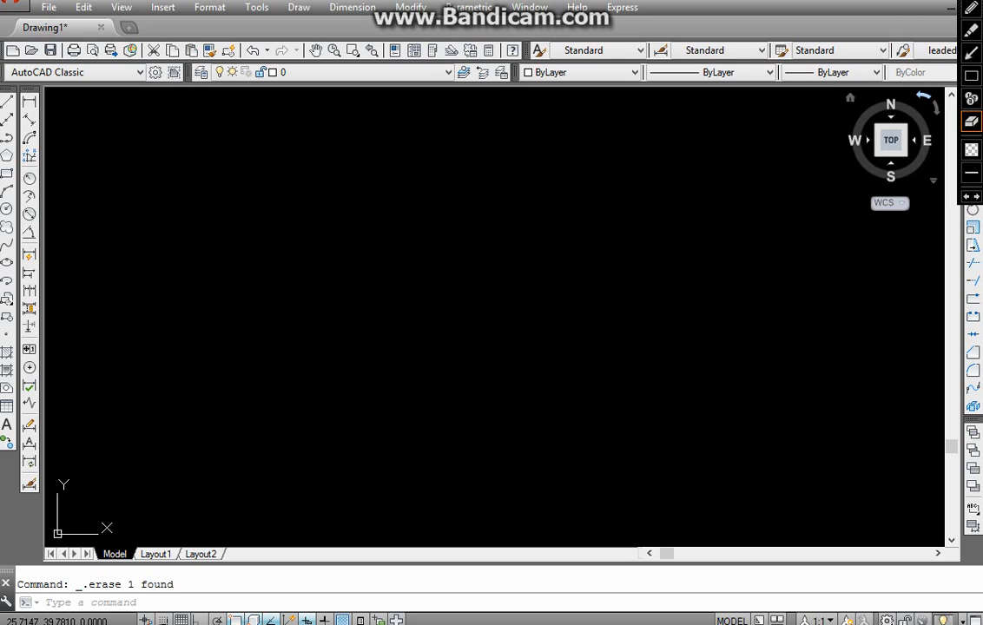
key(Escape)
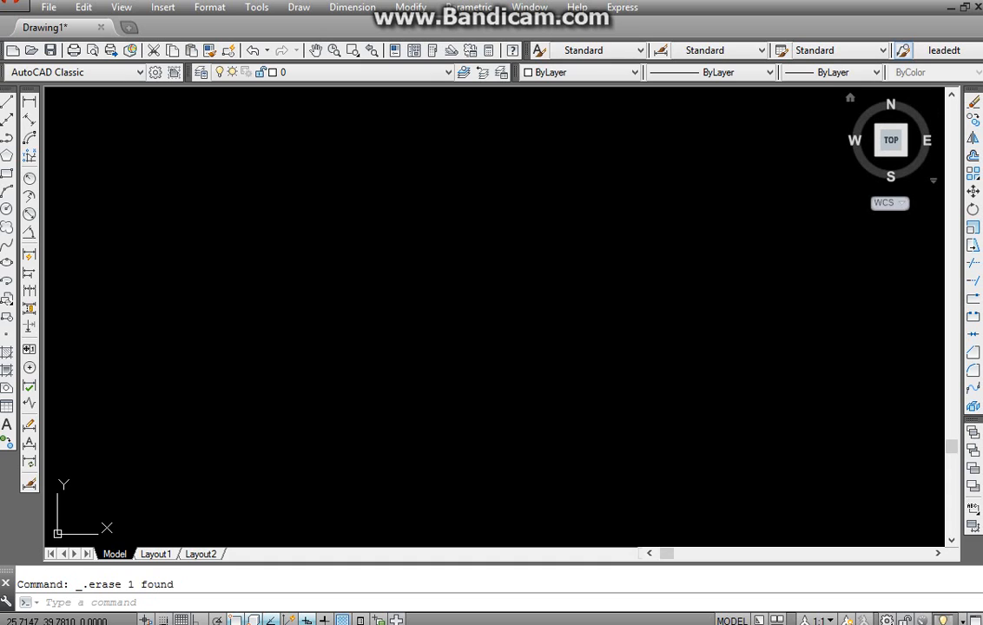
Step: Create a new multileader style named LEADERSTD, starting from the leadedt style
click(903, 51)
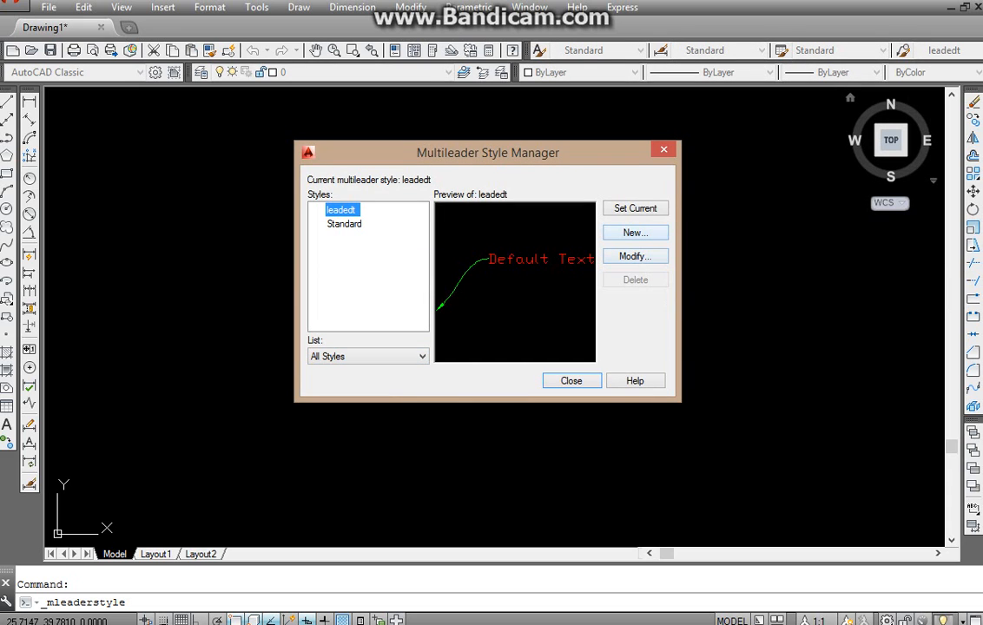
click(347, 225)
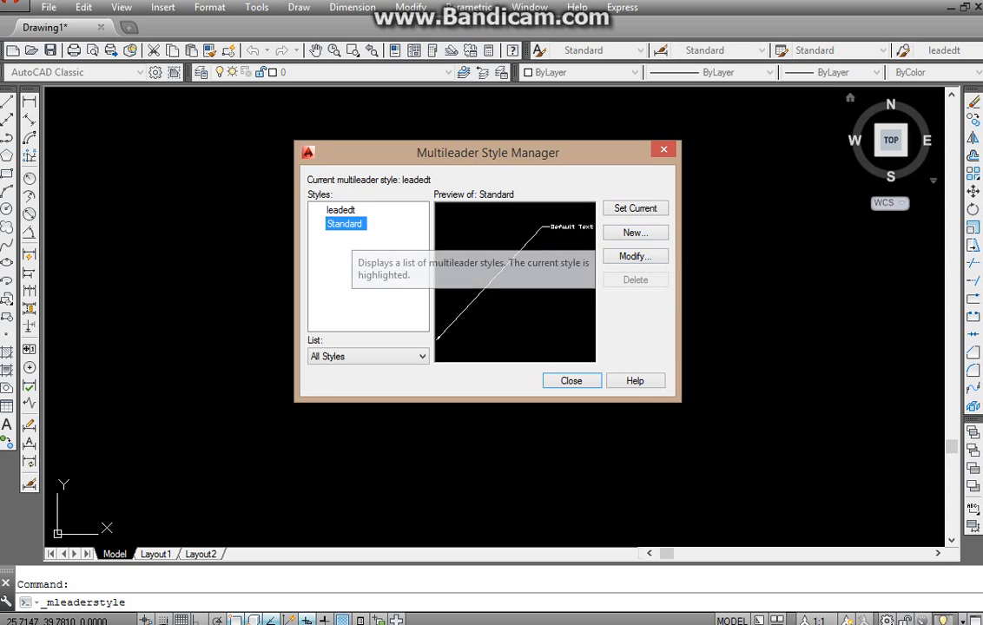
click(340, 211)
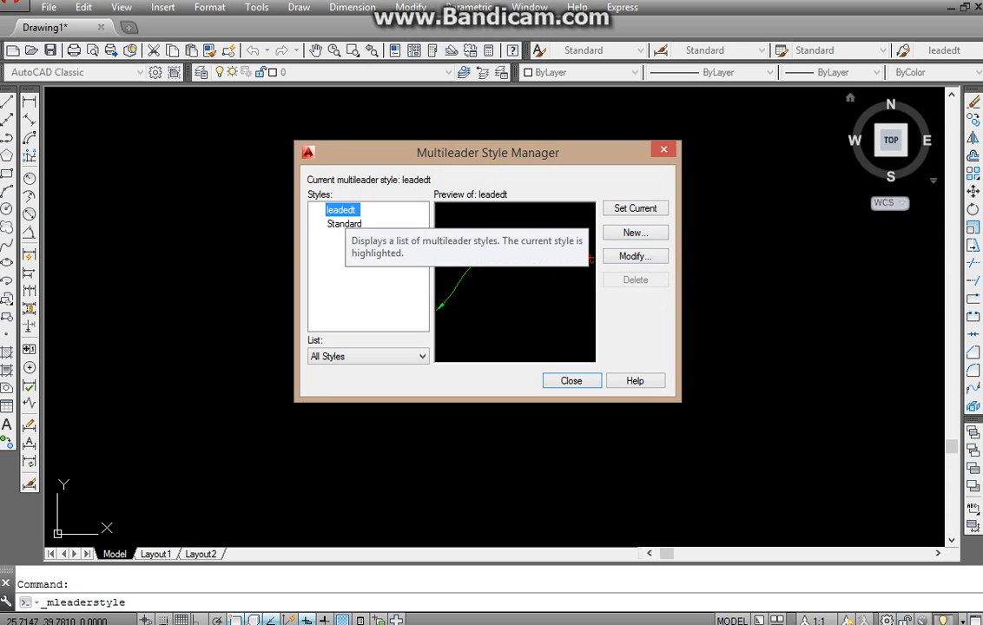
click(635, 232)
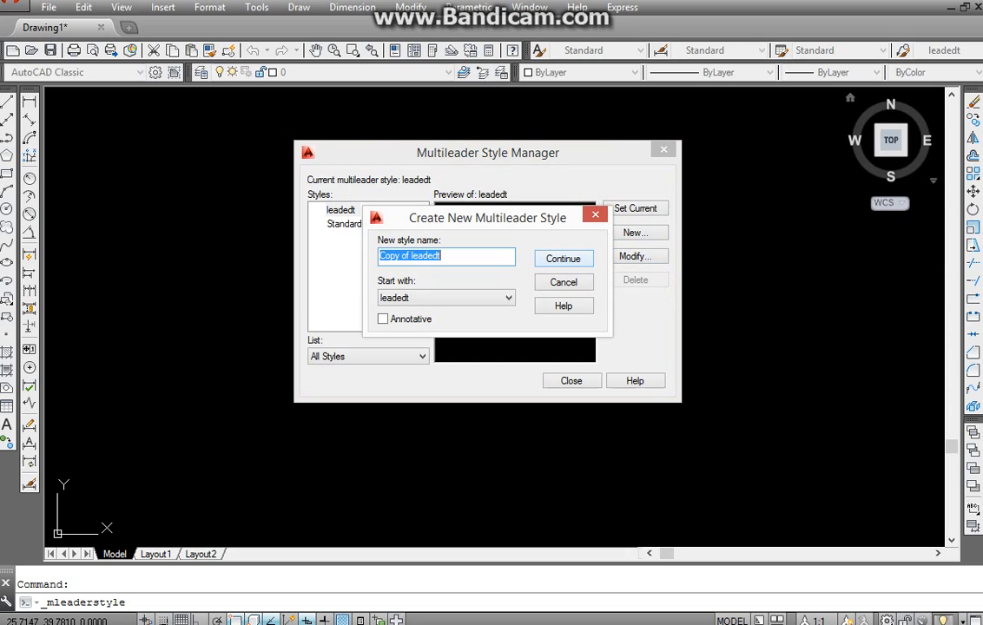
text(LEA)
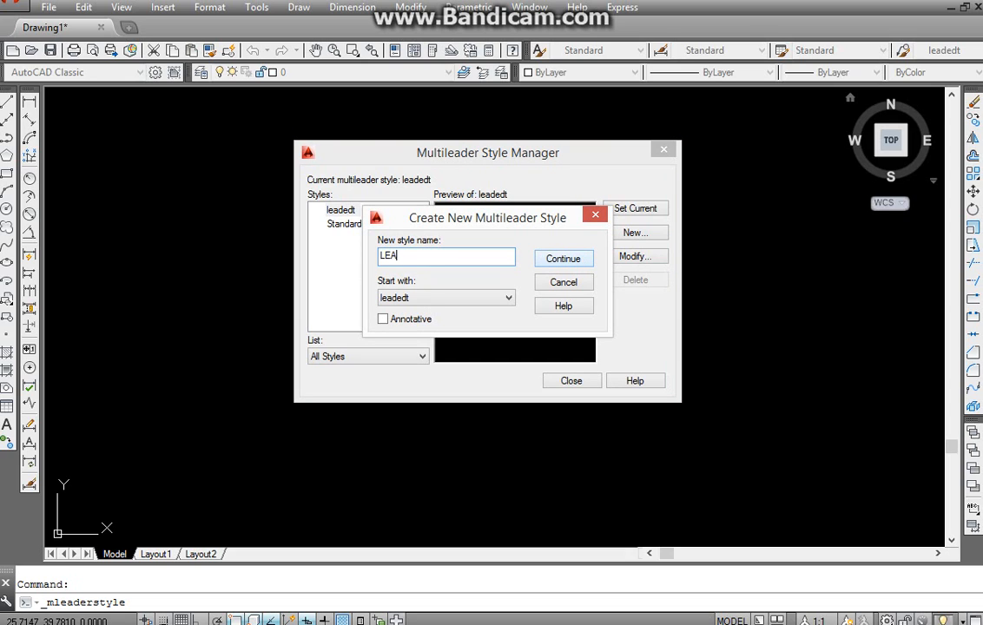
text(DERSTD)
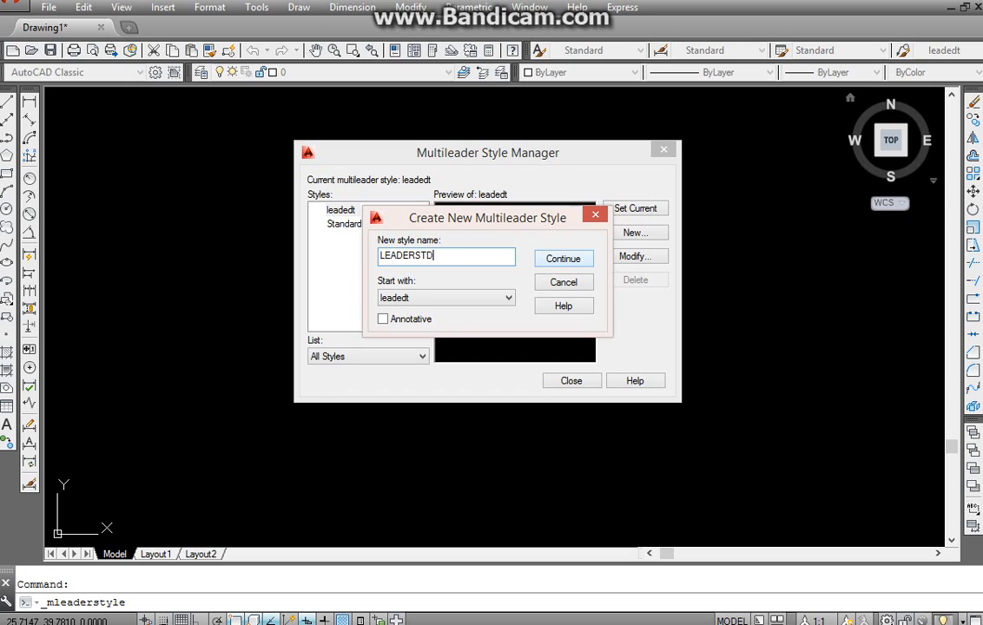
key(Return)
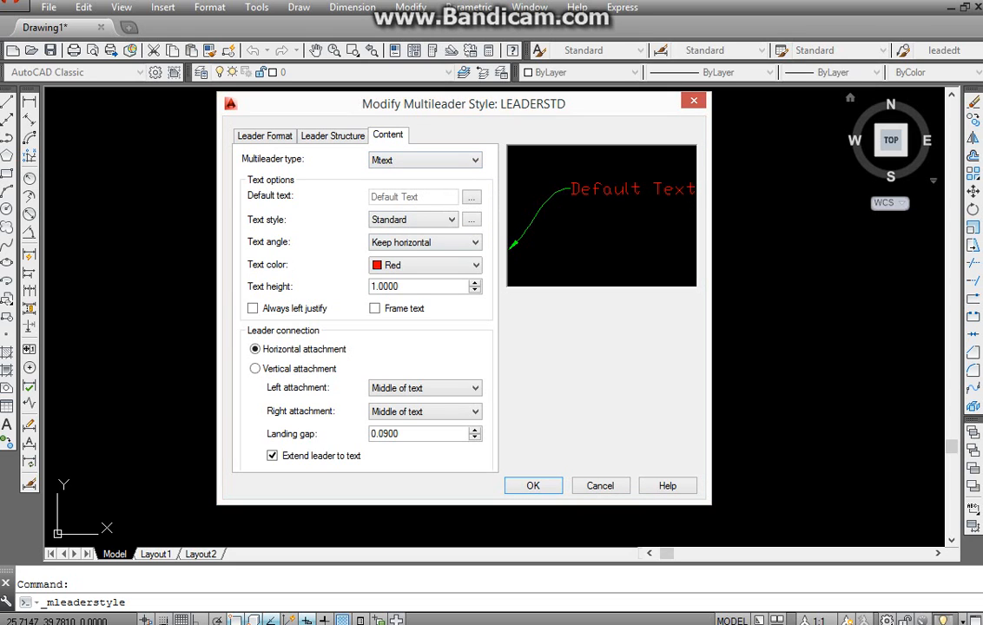
Step: Set the multileader type to Mtext and check which text styles are available
click(475, 160)
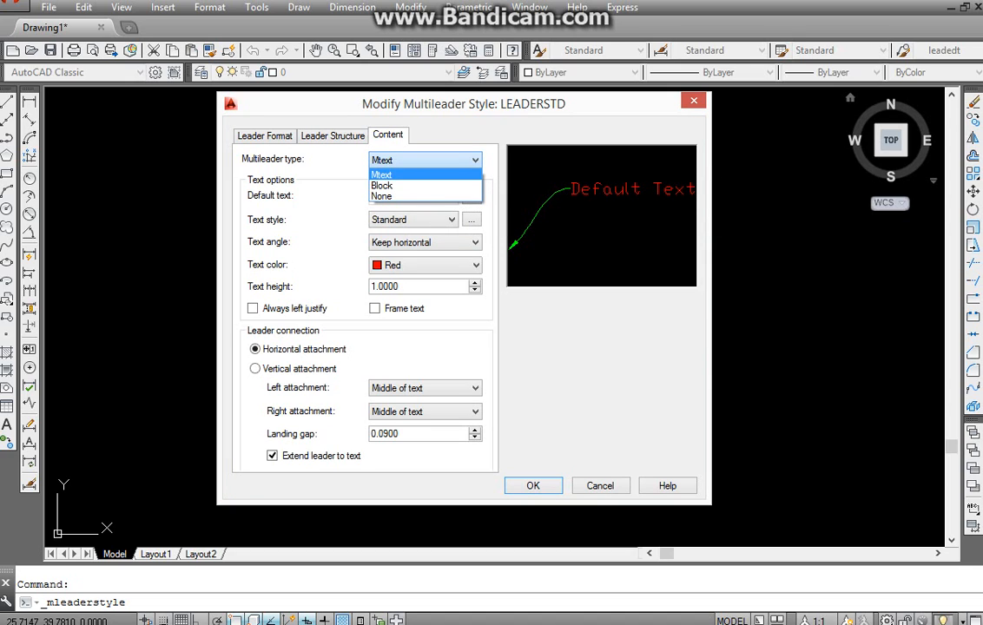
click(425, 175)
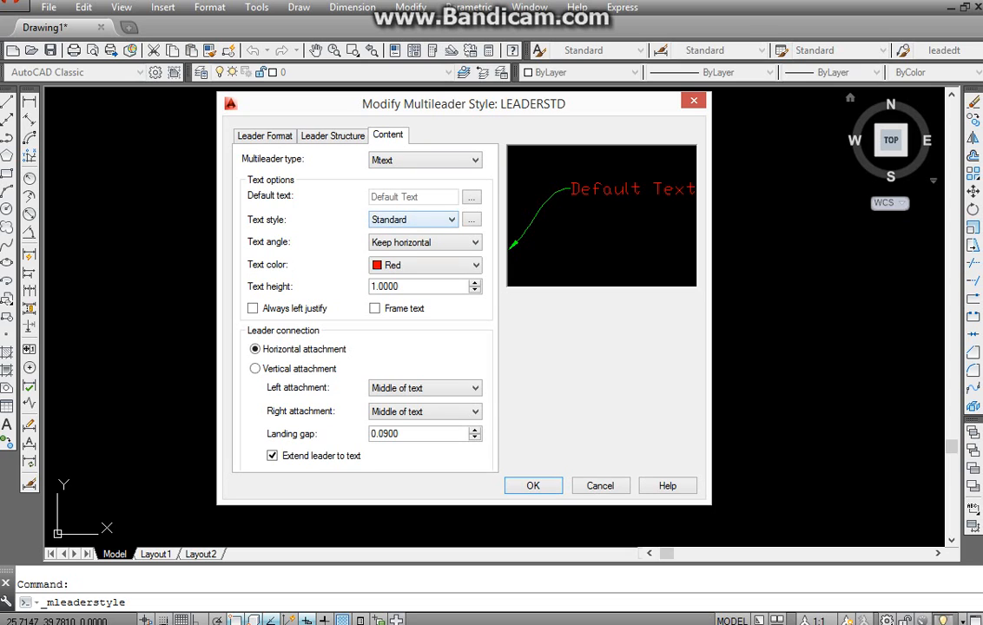
click(432, 221)
click(432, 220)
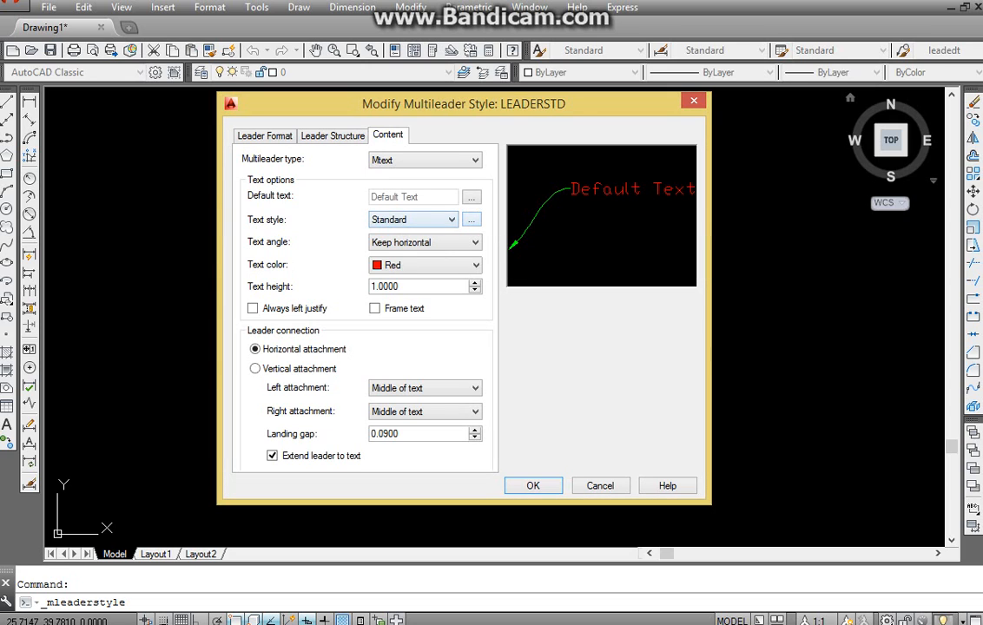
click(446, 220)
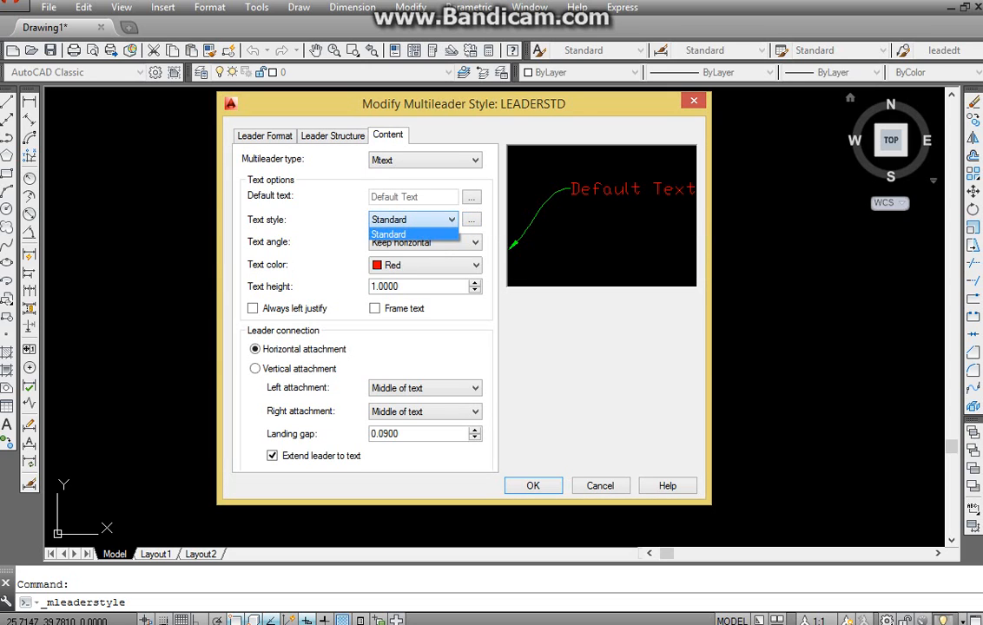
click(447, 221)
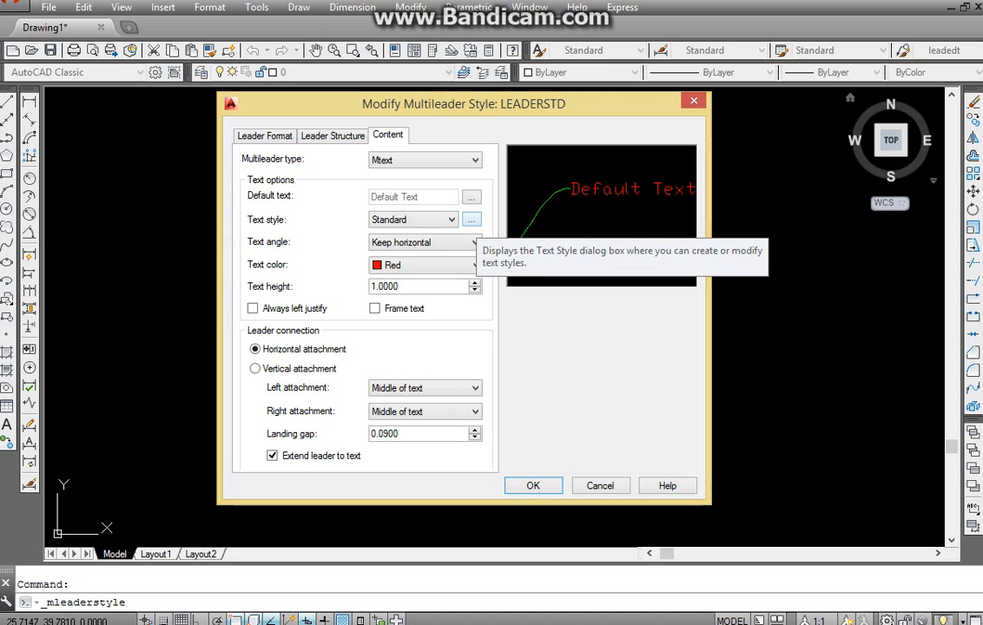
Step: Create a new text style named LEDTXT from within the multileader style's text options
click(472, 220)
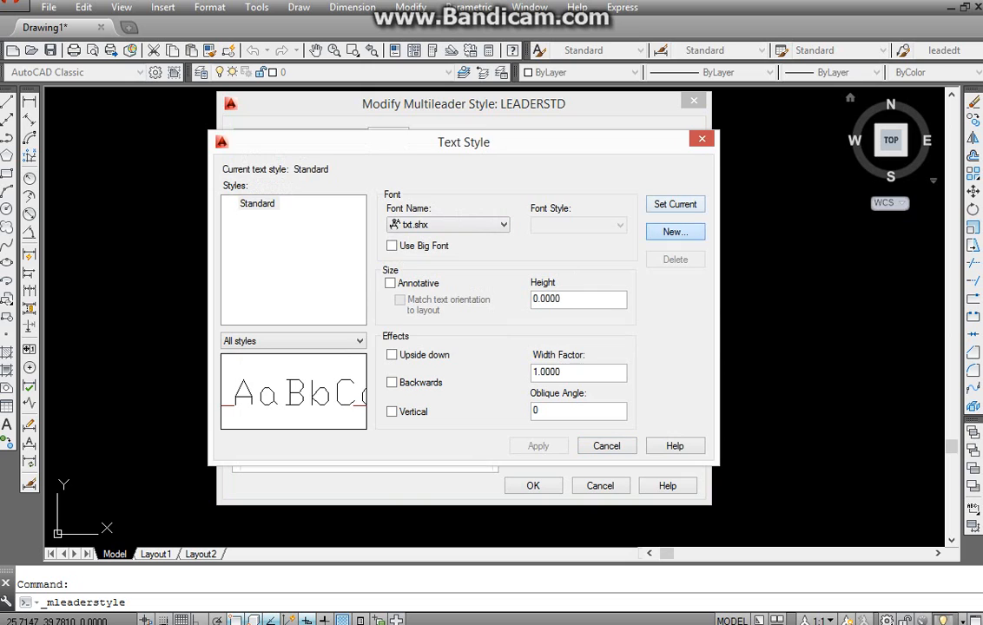
click(675, 232)
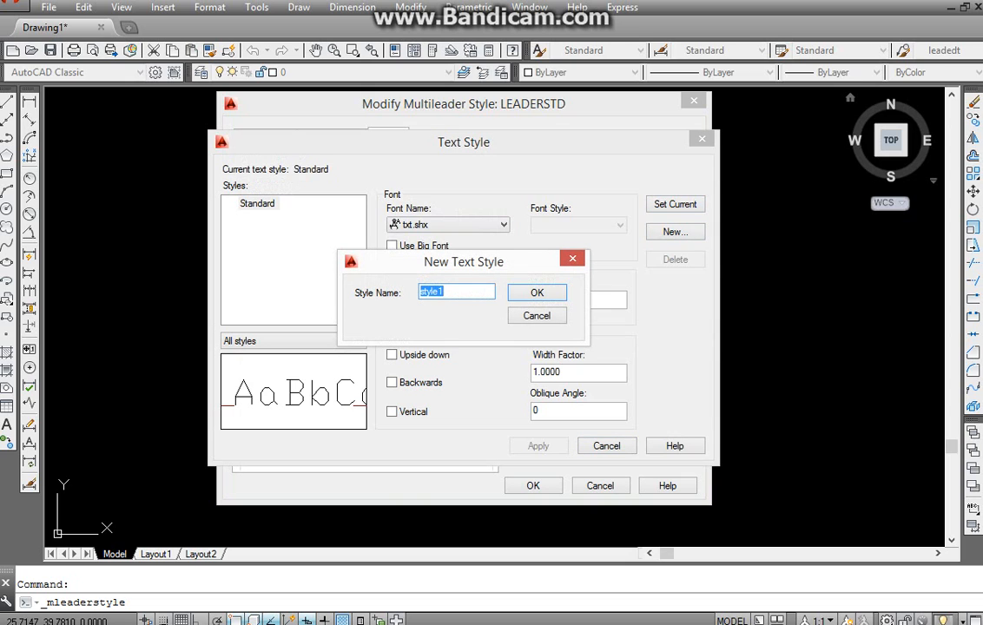
text(LEDTXT)
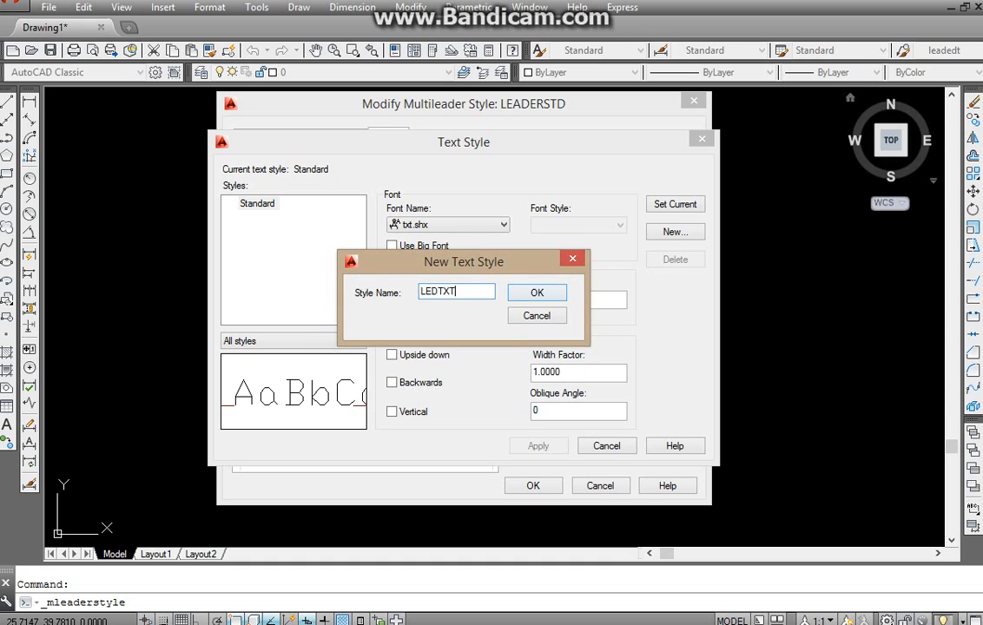
key(Return)
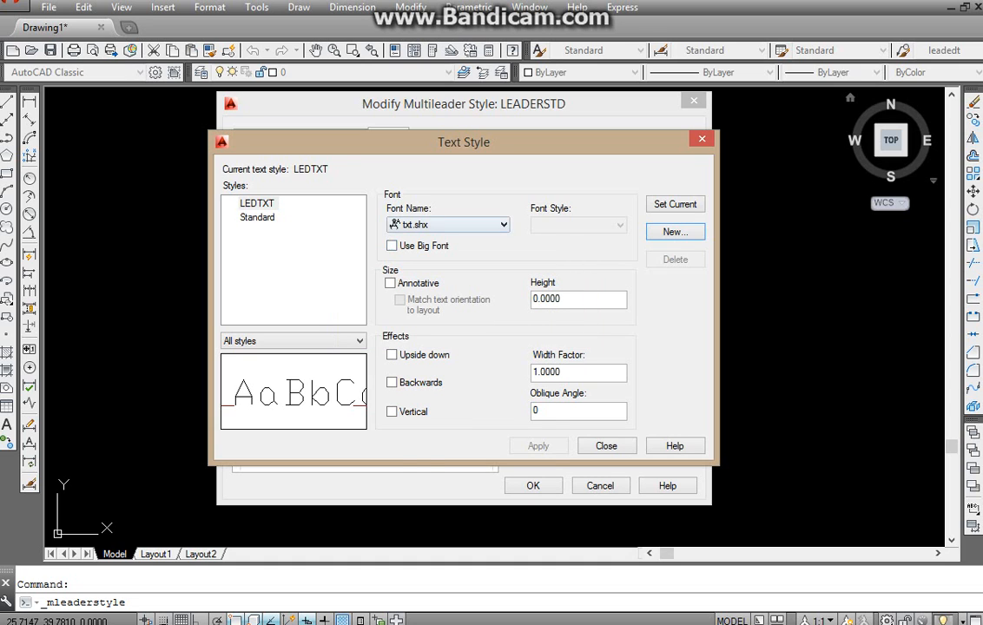
Step: Give the LEDTXT text style the romans.shx font and a height of 1, and apply it
click(461, 225)
key(r)
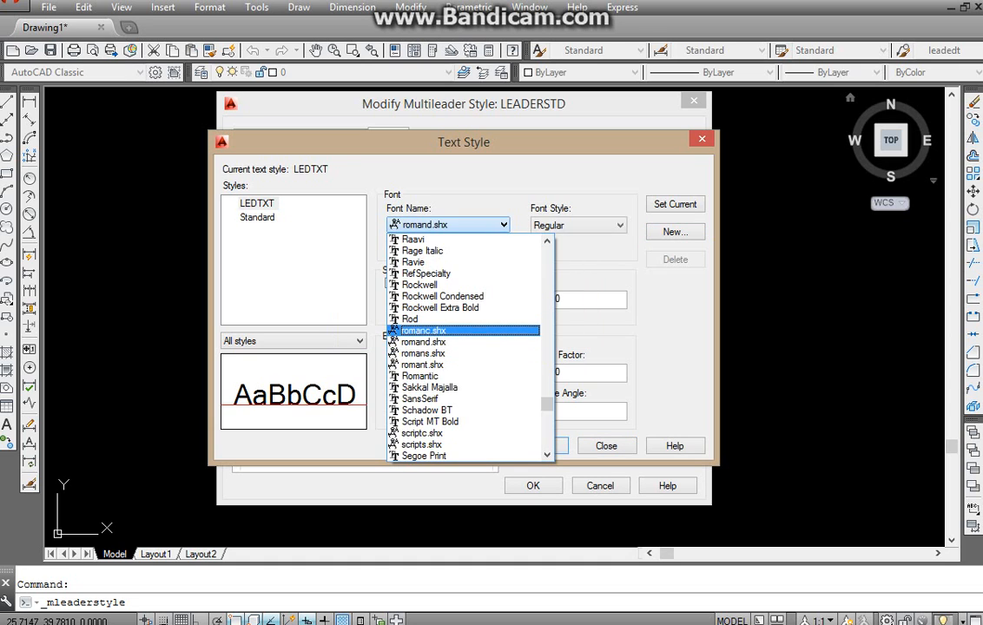
click(423, 353)
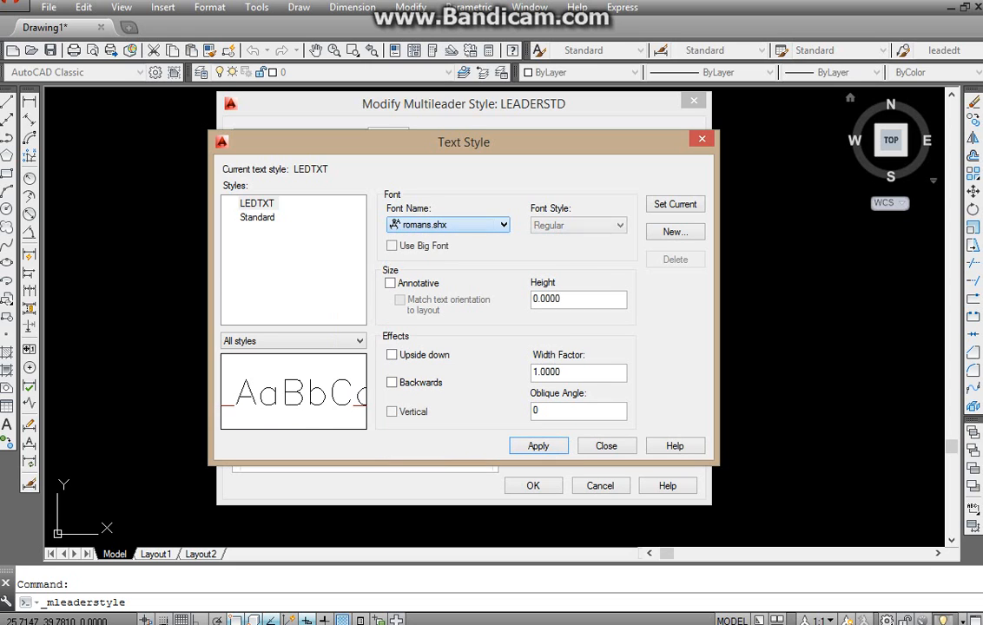
drag(572, 301, 529, 300)
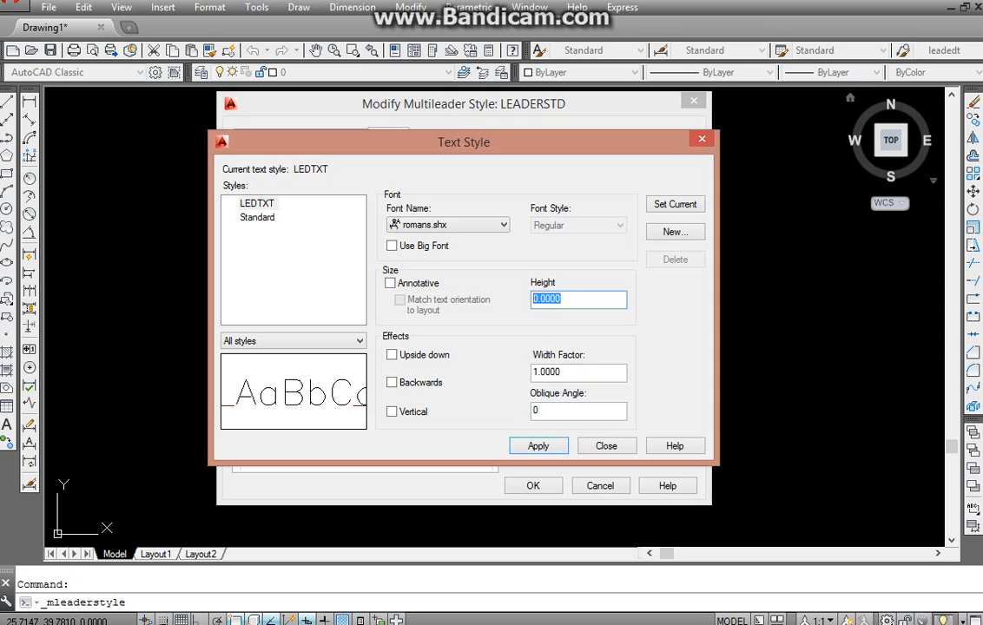
text(.2)
key(BackSpace)
key(BackSpace)
text(1)
click(539, 446)
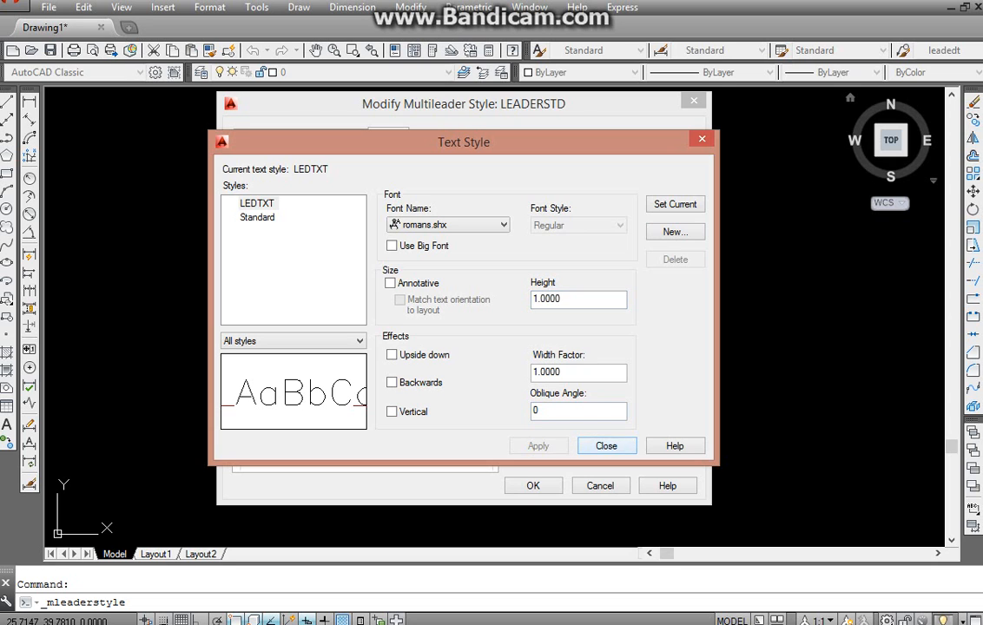
click(606, 446)
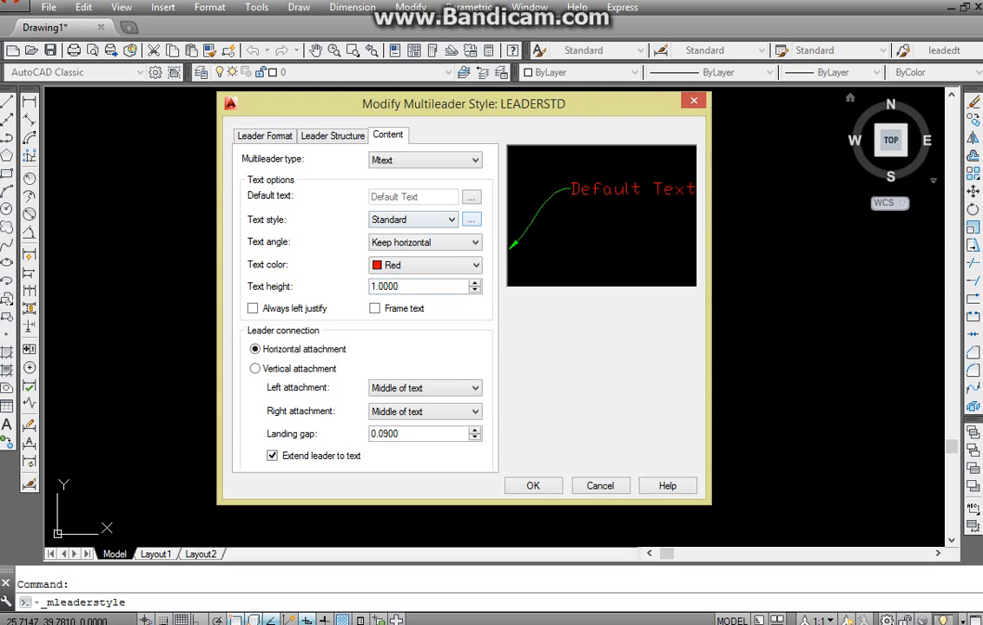
Step: Assign the LEDTXT text style to the LEADERSTD multileader style
click(472, 220)
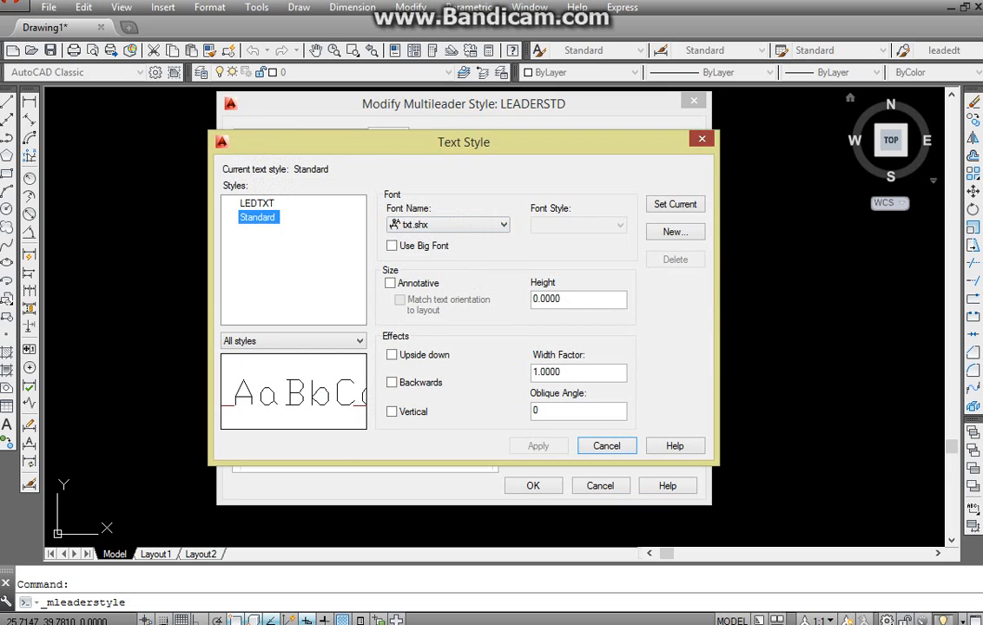
click(701, 139)
click(413, 220)
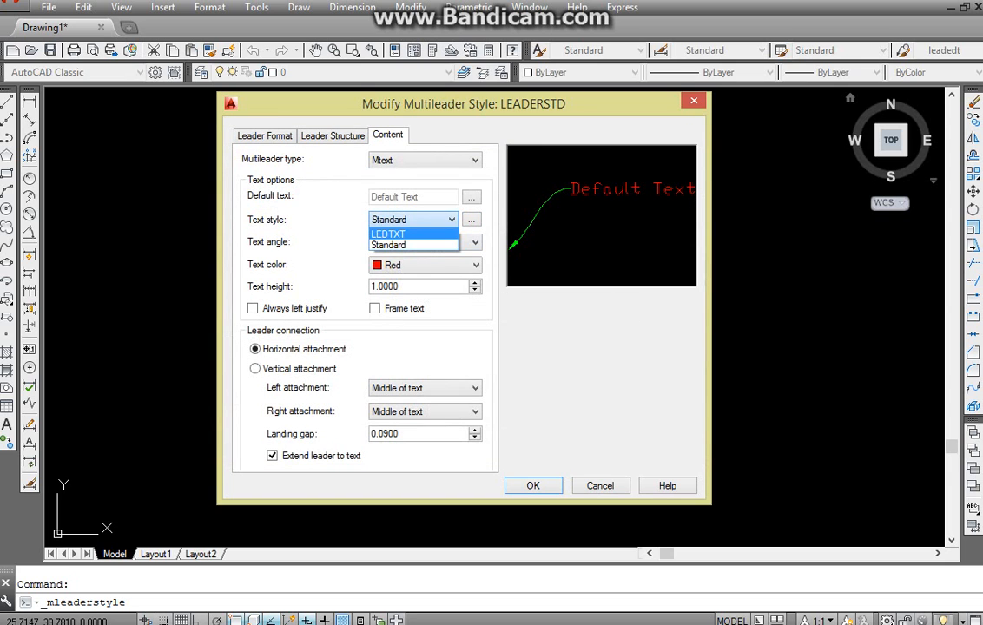
click(405, 229)
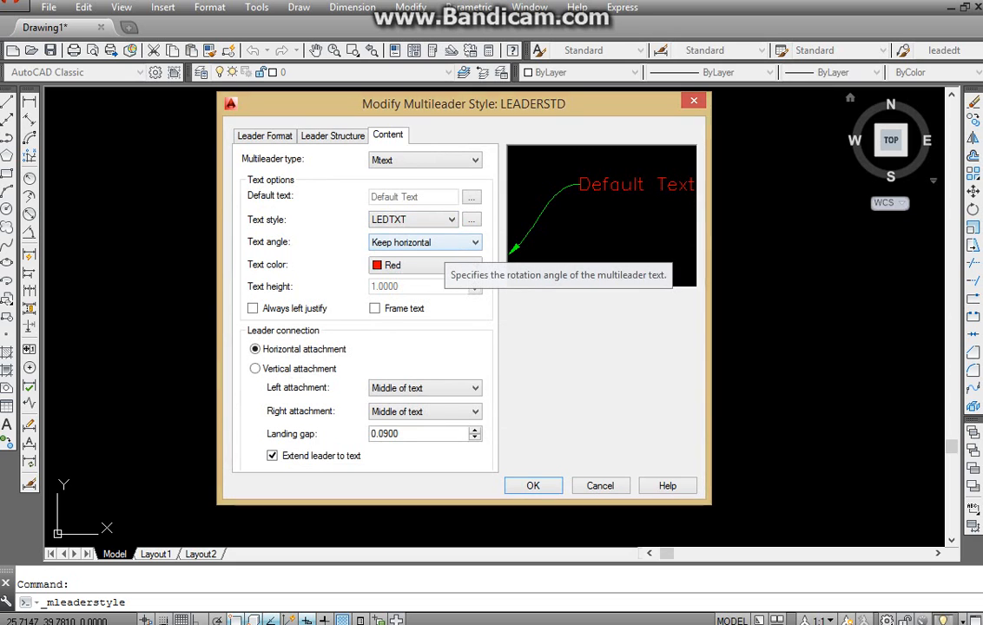
Step: Keep the multileader text angle horizontal and set the text color to Cyan
click(426, 242)
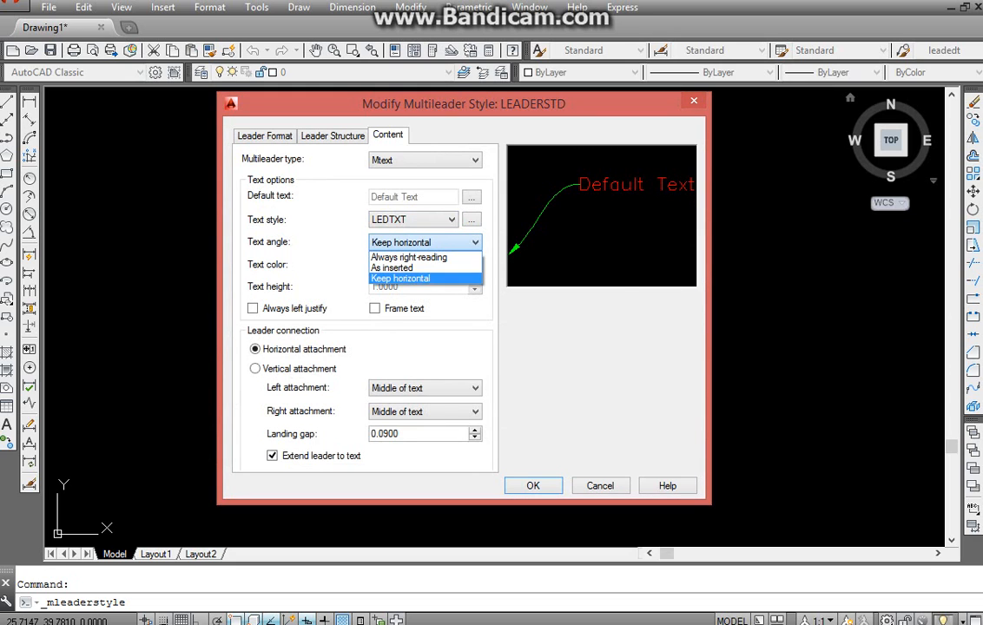
click(426, 242)
click(425, 265)
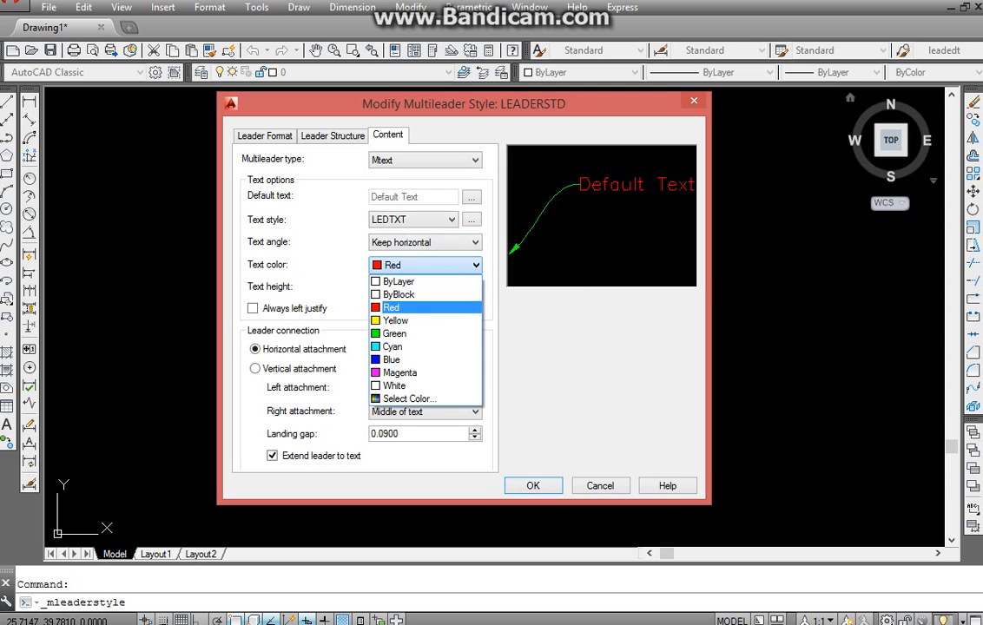
click(408, 344)
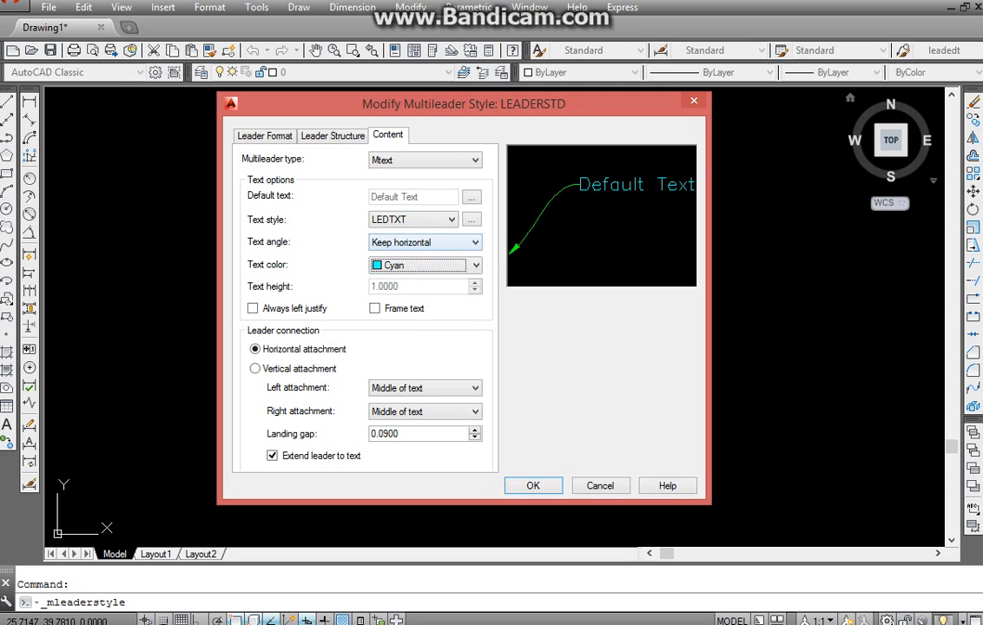
Step: Try the Standard text style and the Always left justify option, restoring LEDTXT and switching the justification back off
click(412, 220)
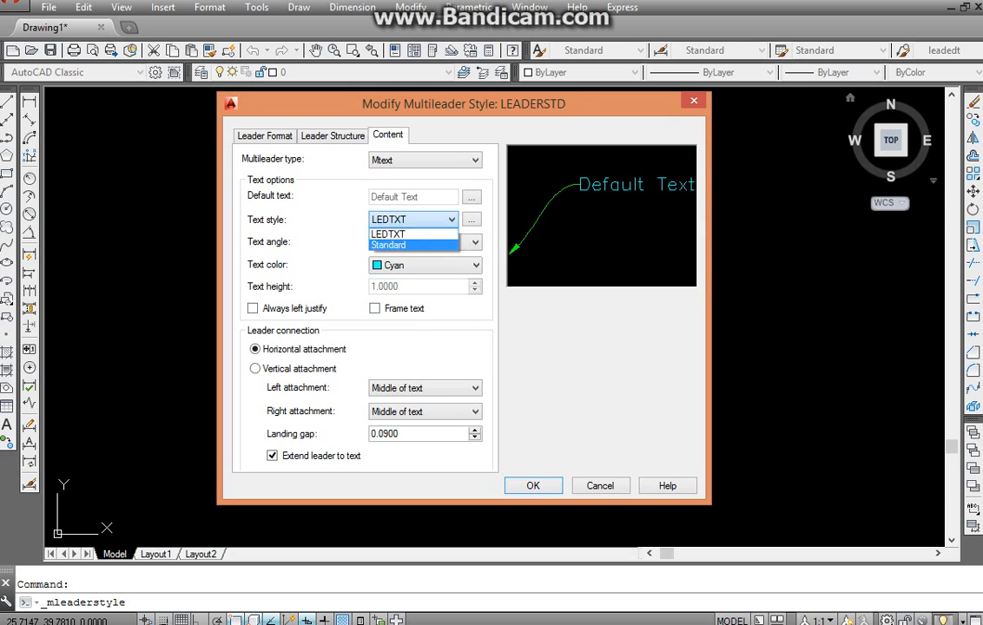
click(395, 244)
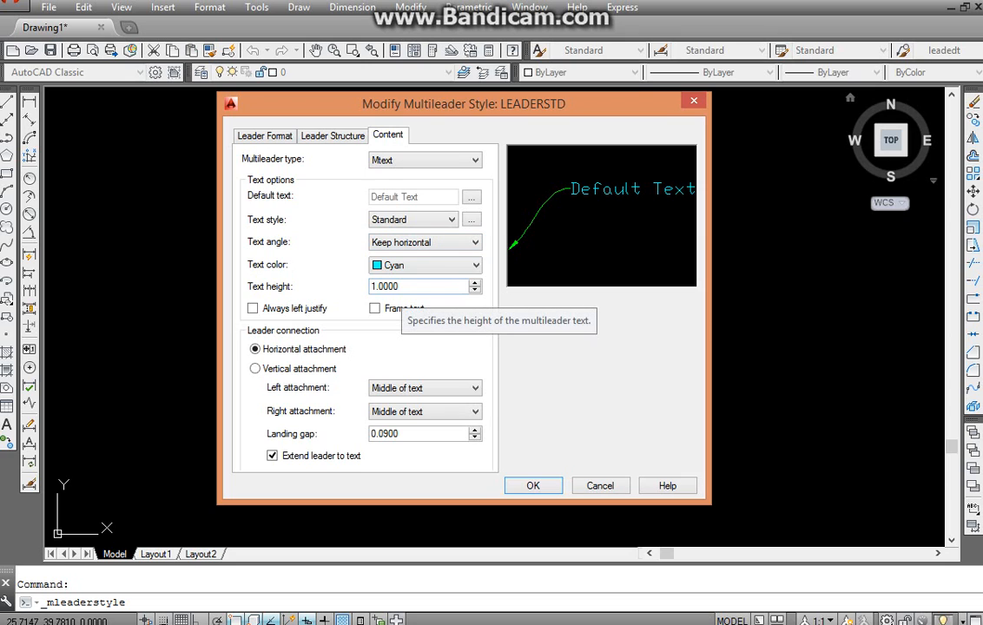
click(413, 219)
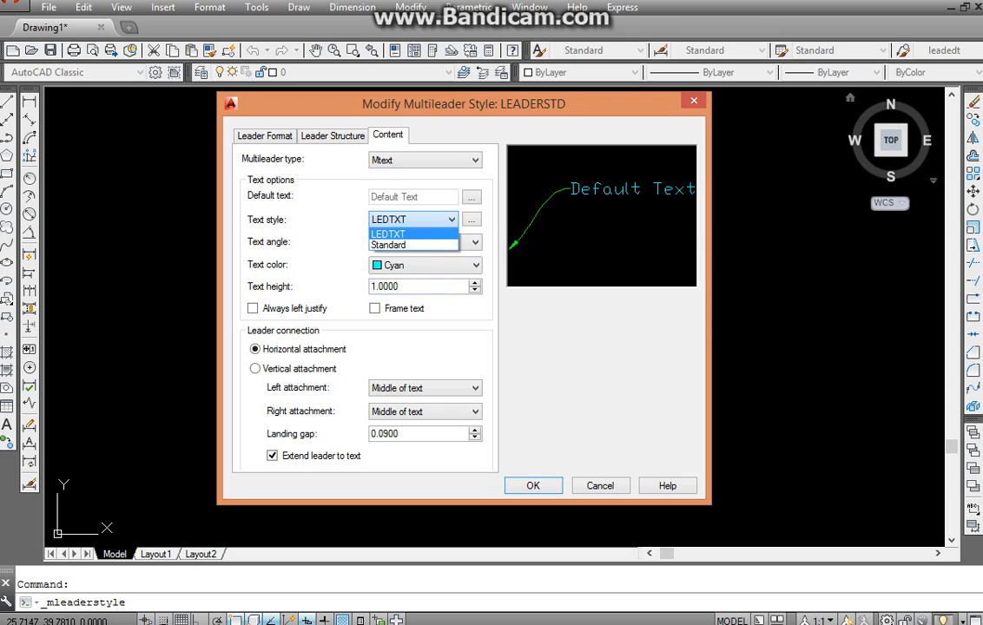
click(395, 231)
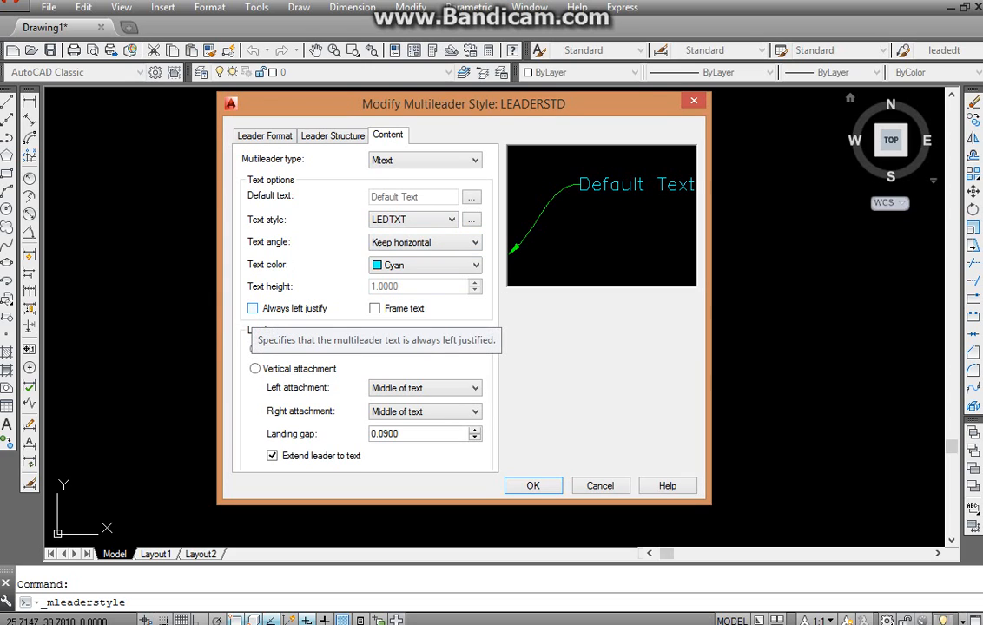
click(253, 308)
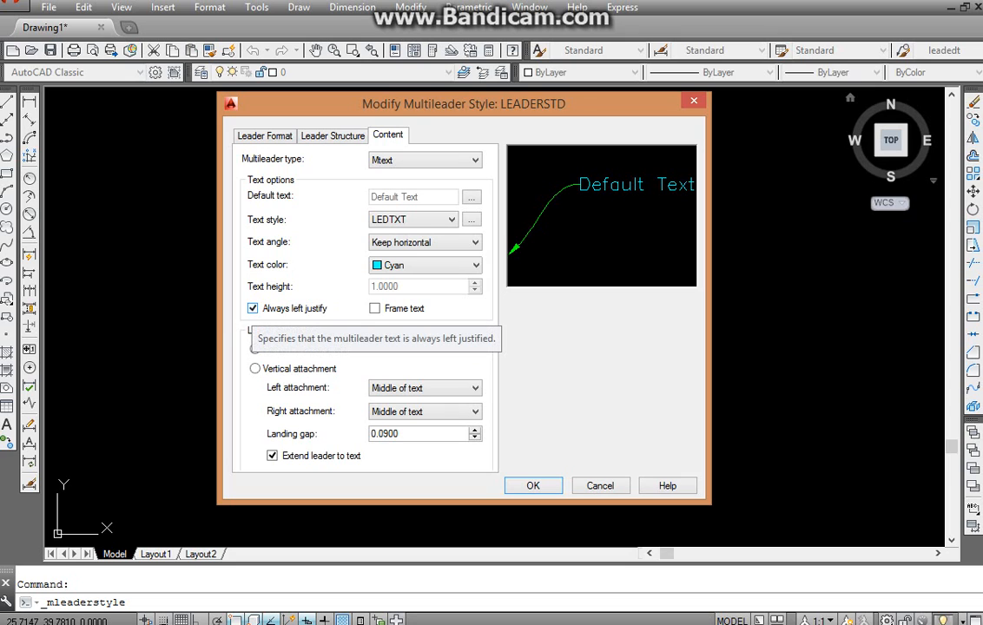
click(253, 308)
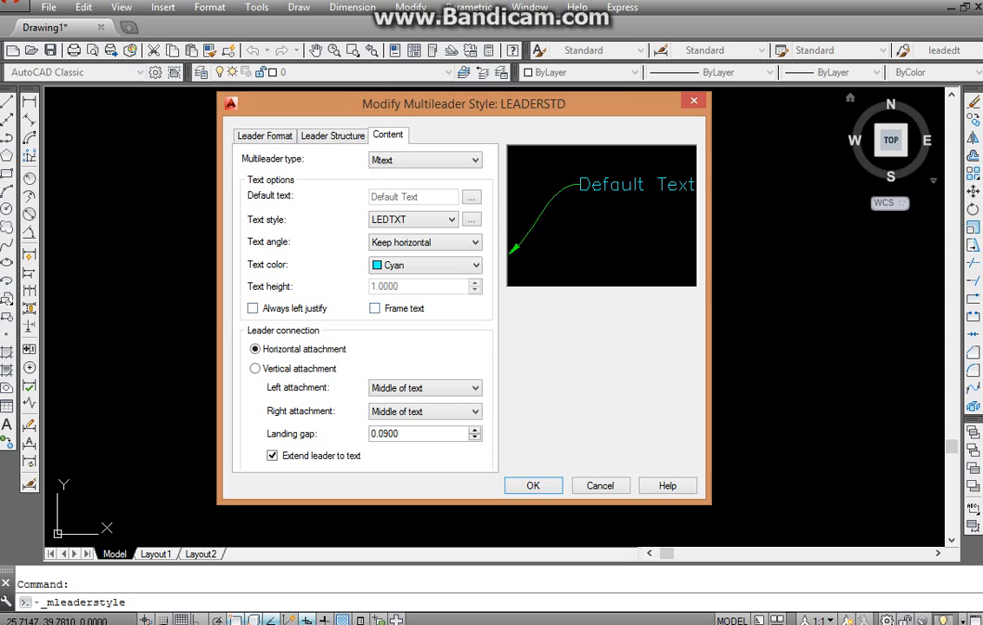
Step: Turn on the text frame and keep the leader connection on horizontal attachment
click(374, 309)
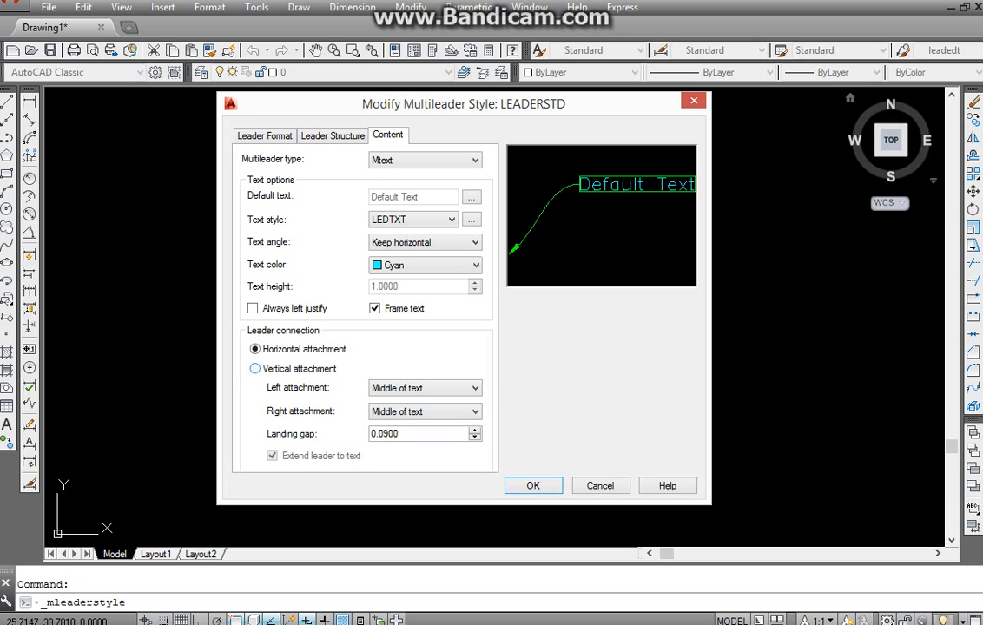
click(255, 369)
click(256, 349)
Step: Try Underline all text as the left attachment, with and without the text frame, then restore Middle of text with the frame on
click(400, 388)
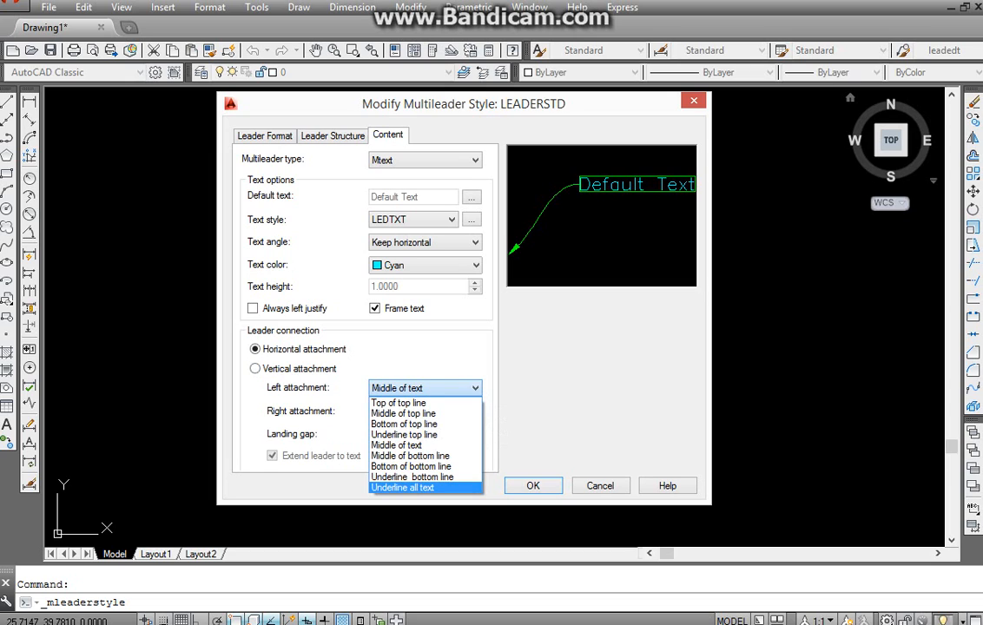
click(403, 488)
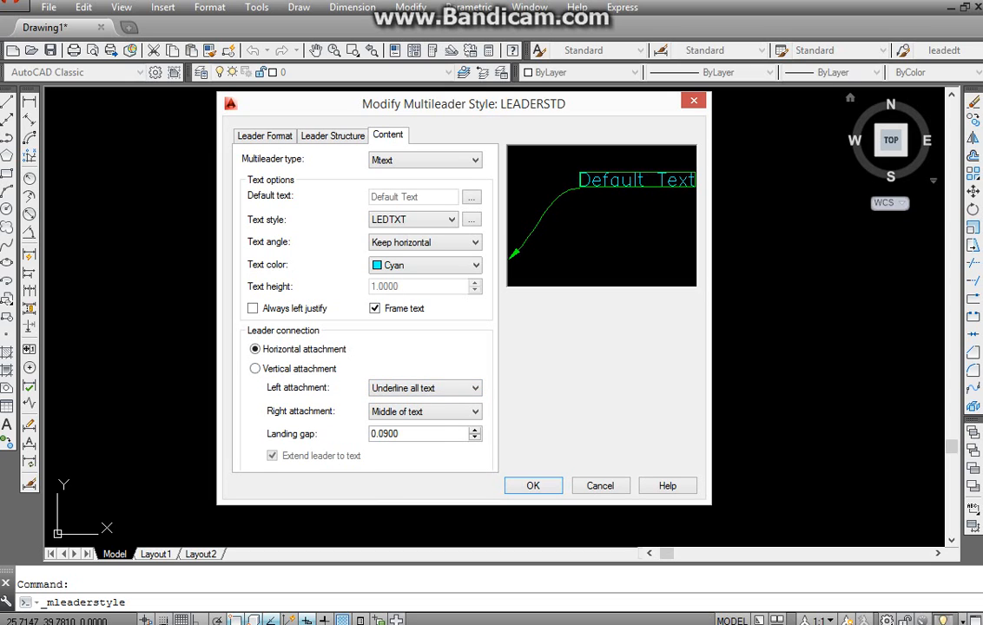
click(375, 308)
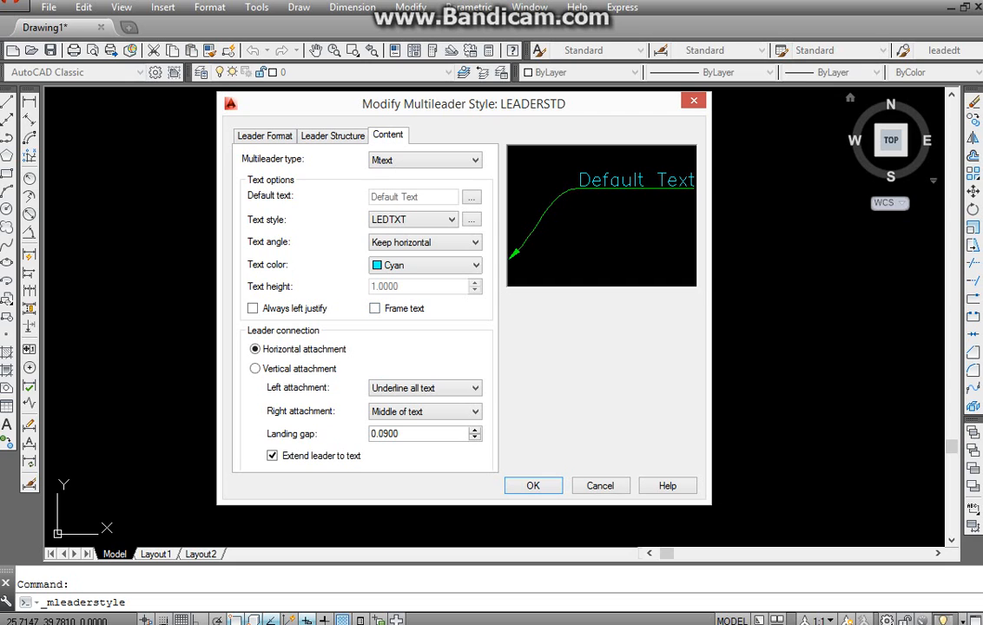
click(374, 309)
click(426, 412)
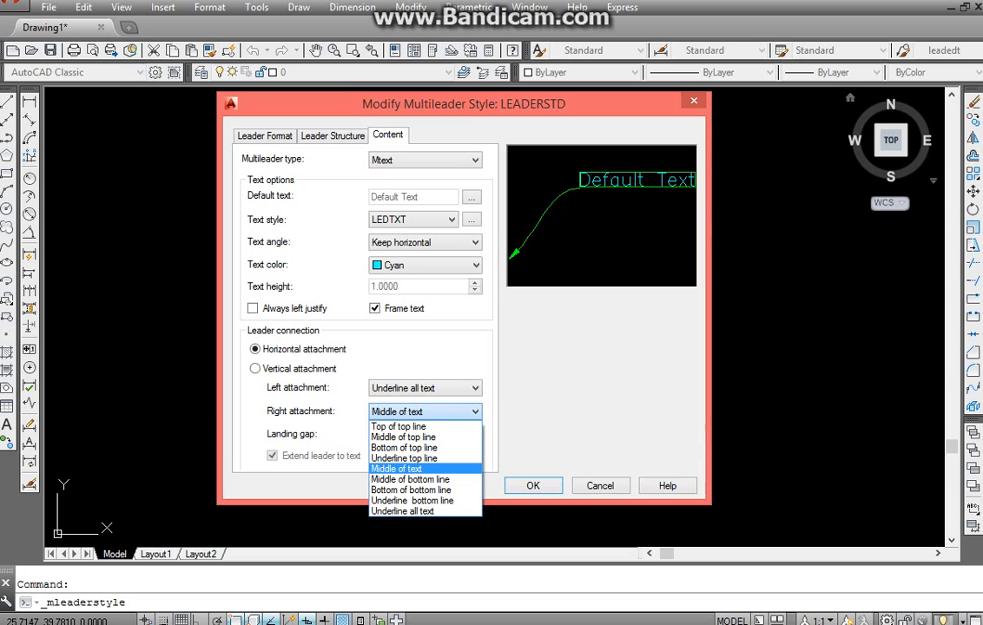
click(396, 469)
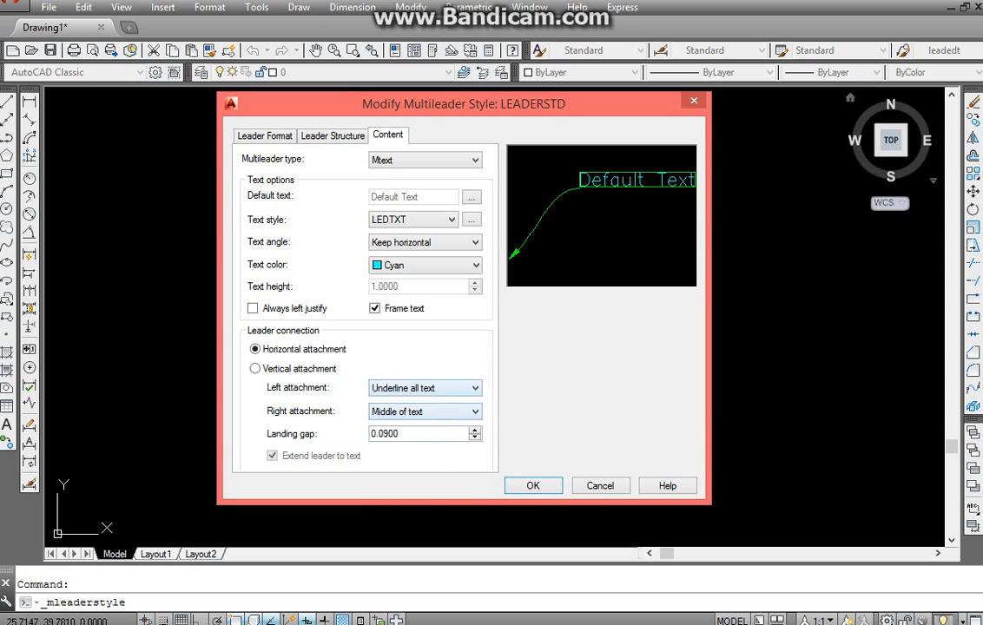
click(425, 389)
click(398, 448)
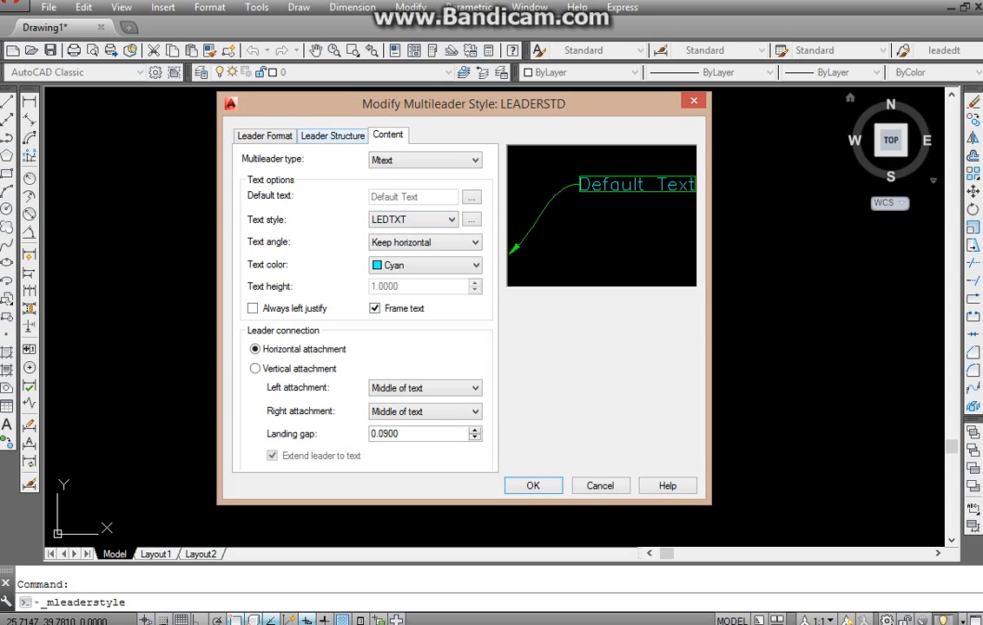
Step: Try higher values for the maximum leader points in the leader structure, returning the limit to 2
click(332, 137)
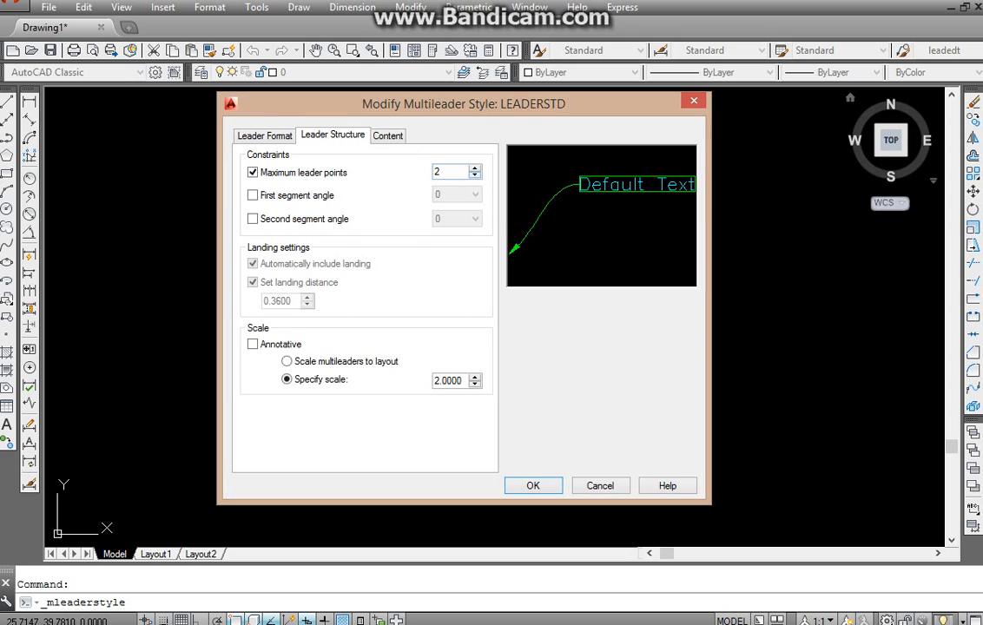
click(475, 168)
click(475, 168)
click(475, 168)
click(475, 168)
click(475, 168)
click(475, 175)
click(475, 176)
click(475, 175)
click(475, 175)
click(475, 175)
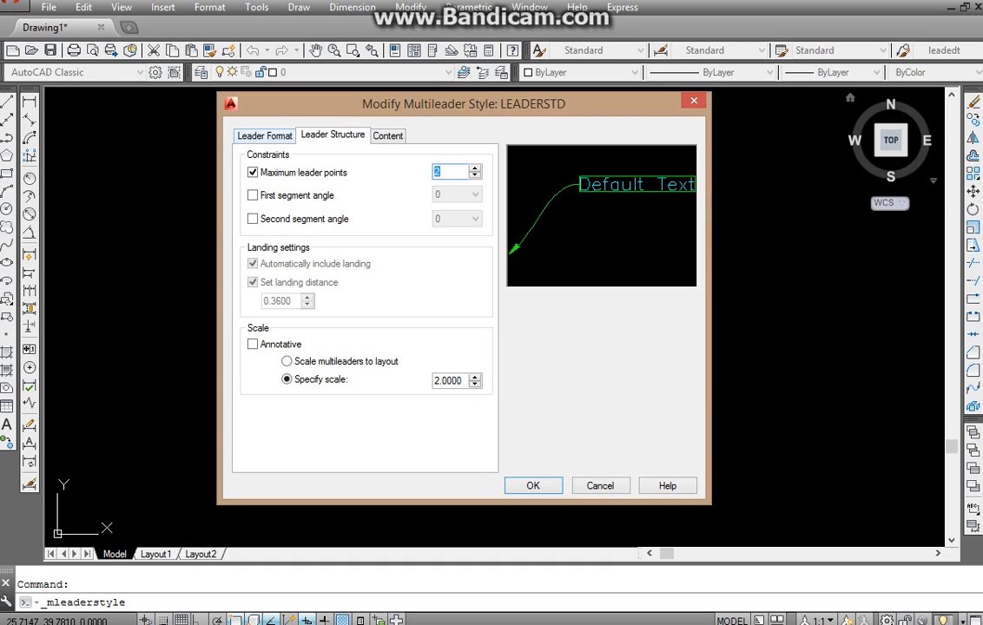
Step: Compare the Straight and Spline leader types in the leader format and set the type to Straight
click(265, 136)
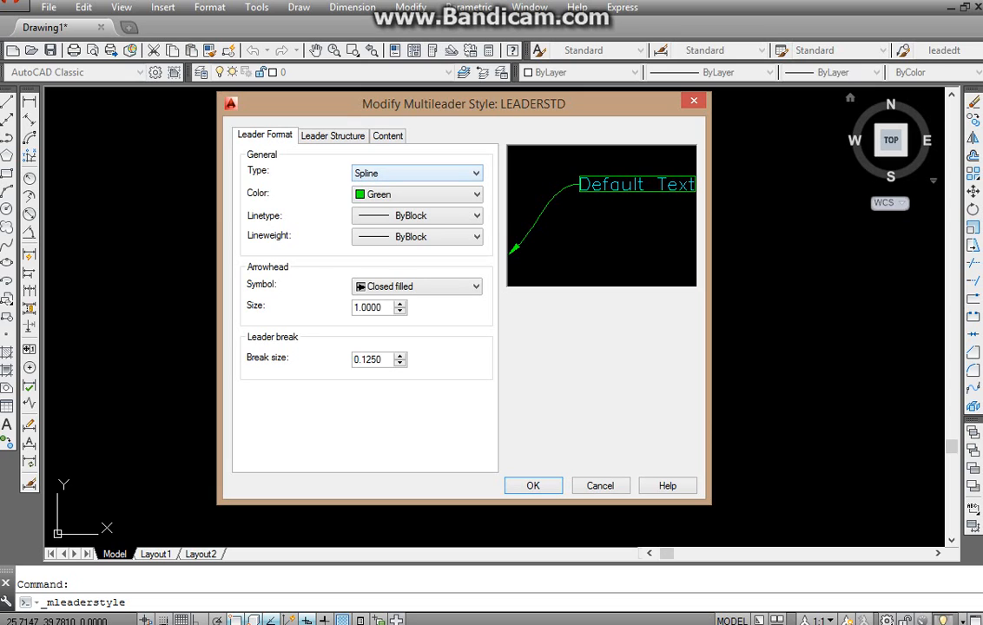
click(416, 173)
click(382, 188)
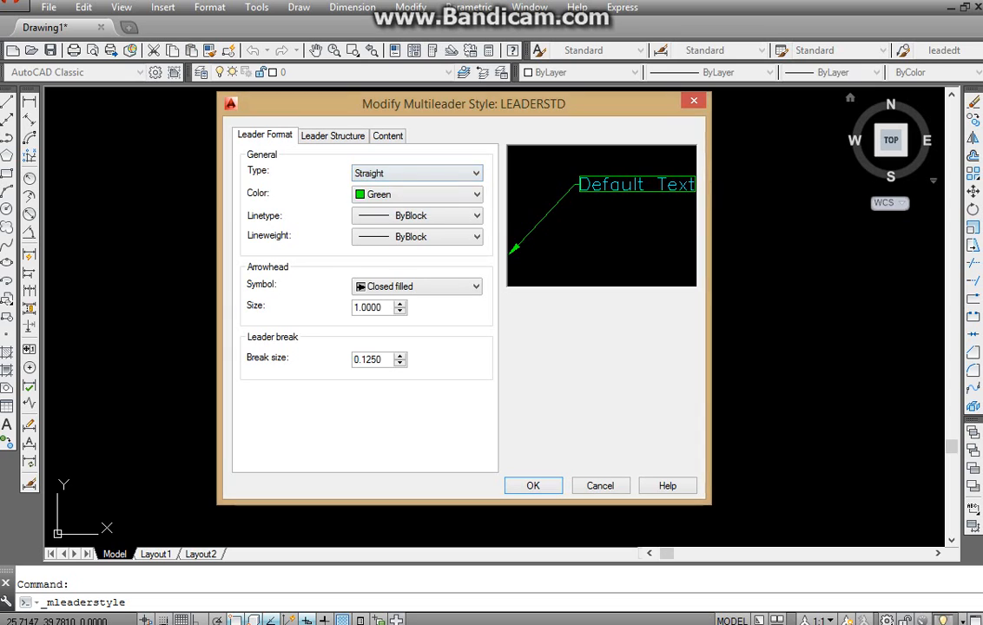
click(417, 173)
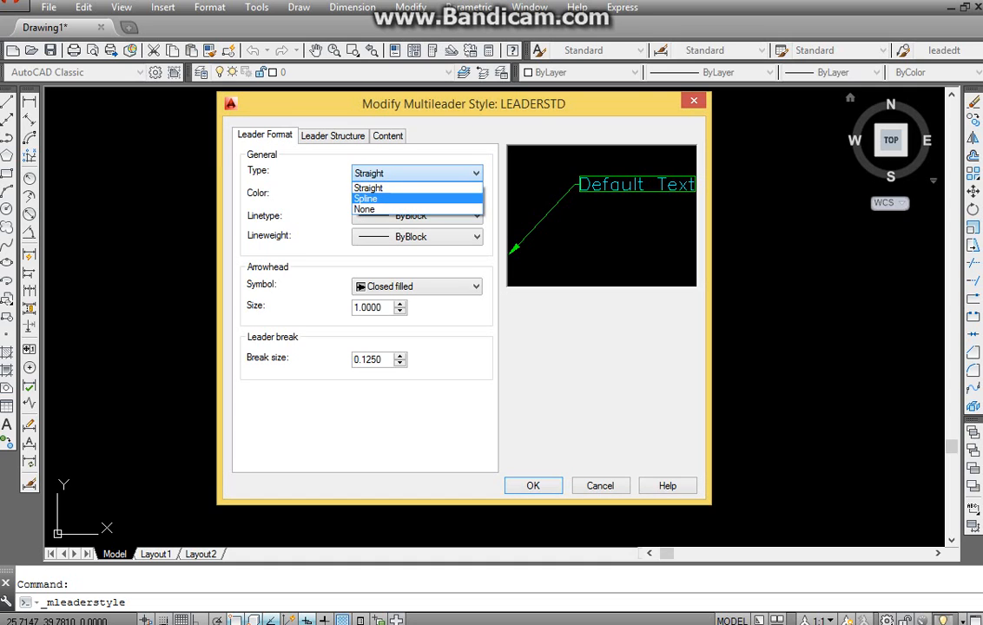
click(383, 197)
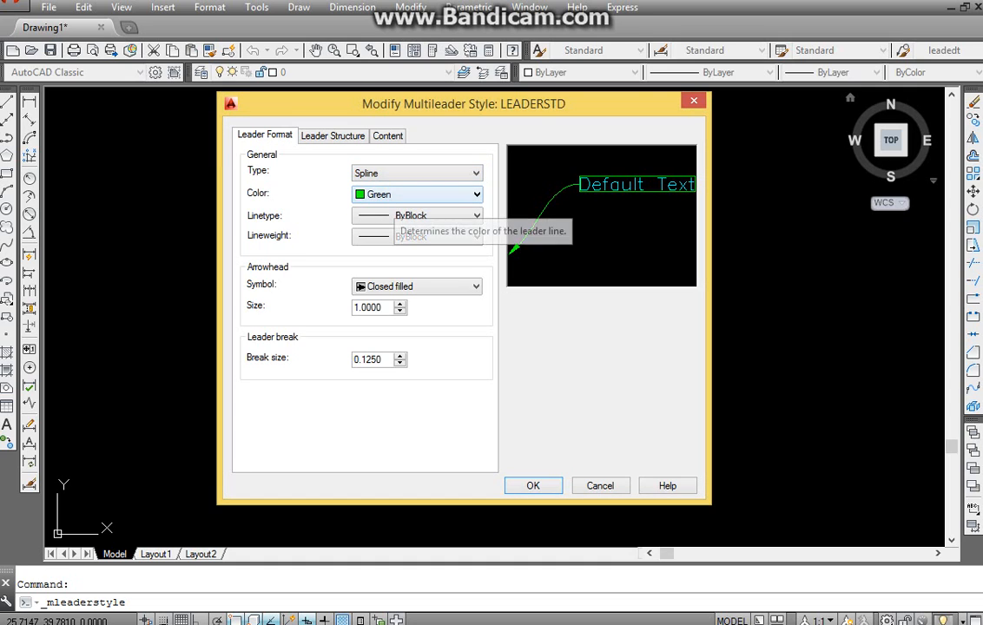
click(417, 173)
click(382, 187)
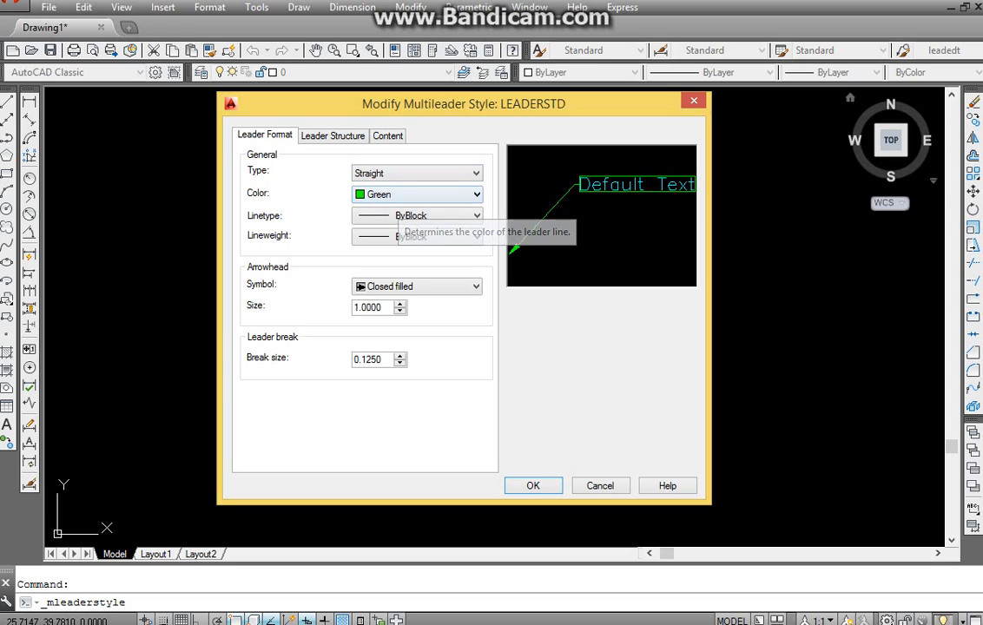
Step: Set the leader color to Red, keeping its linetype and lineweight at ByBlock
click(417, 194)
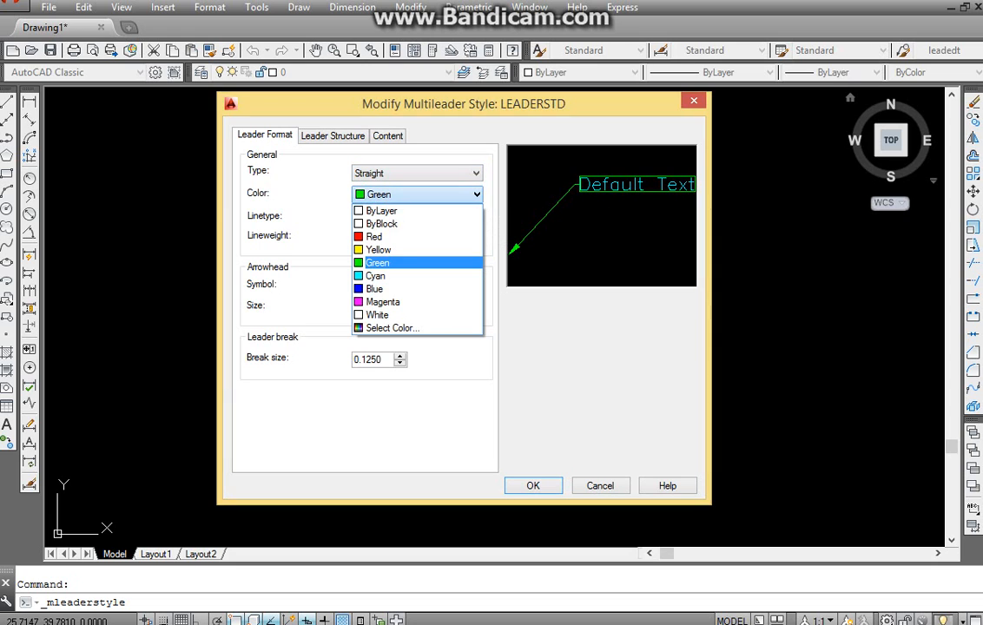
click(387, 237)
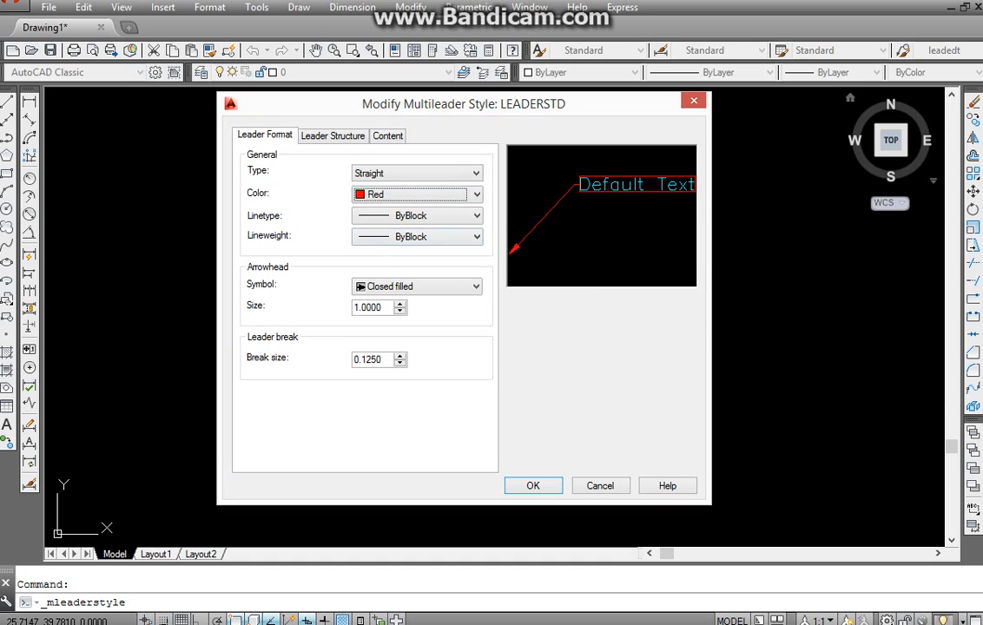
click(417, 215)
click(408, 242)
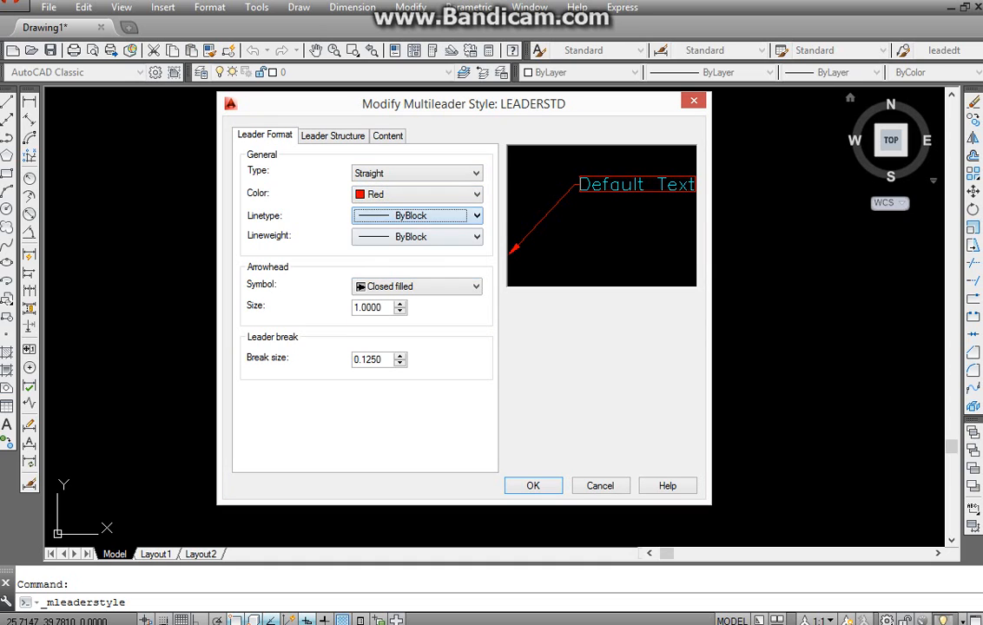
click(416, 236)
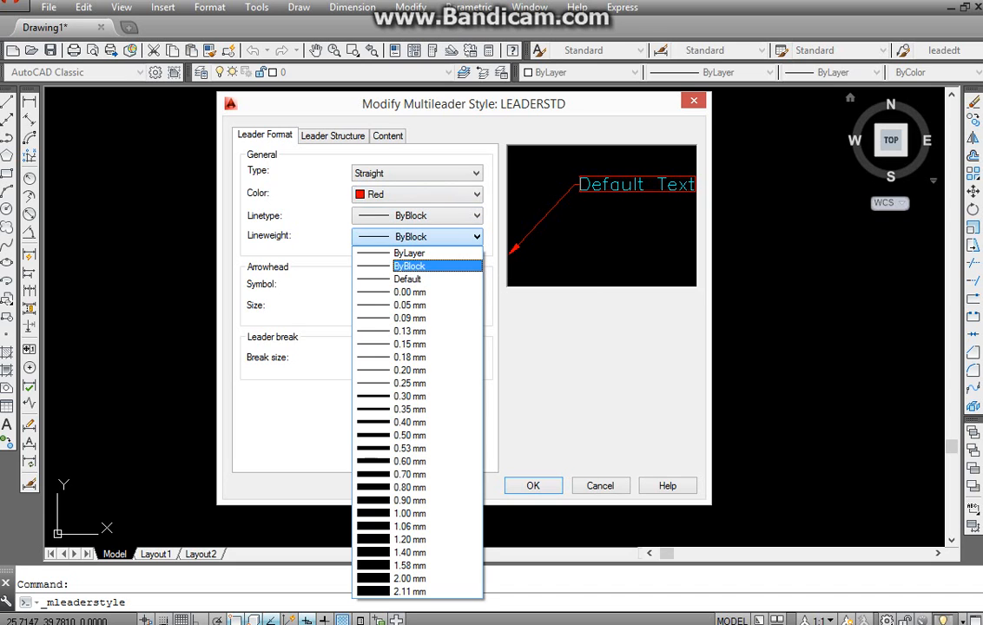
click(396, 263)
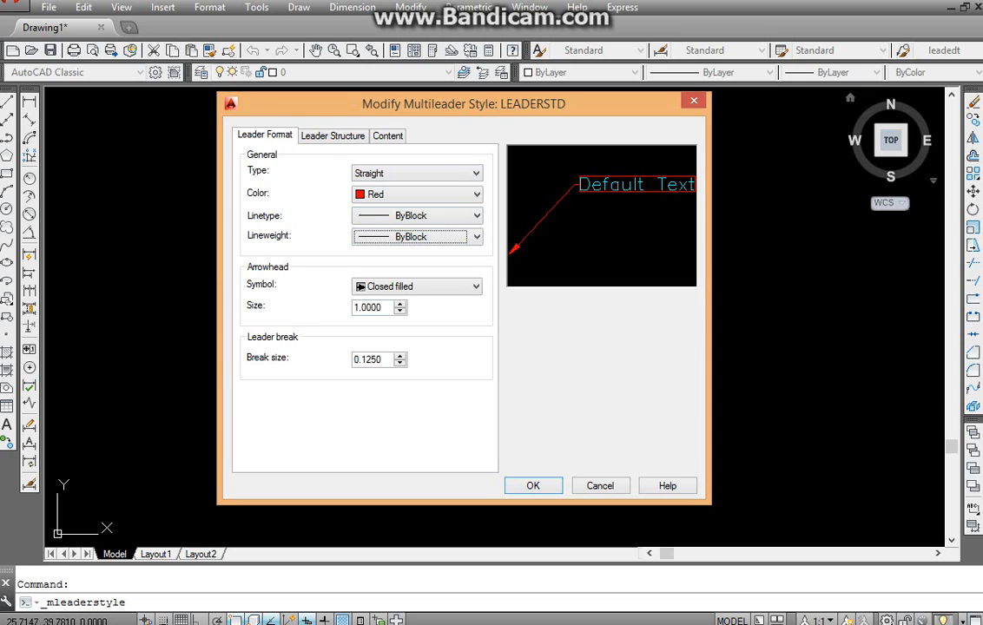
Step: Set the arrowhead size to 0.2 and its symbol to Closed blank, and accept the modified style
key(Tab)
key(Tab)
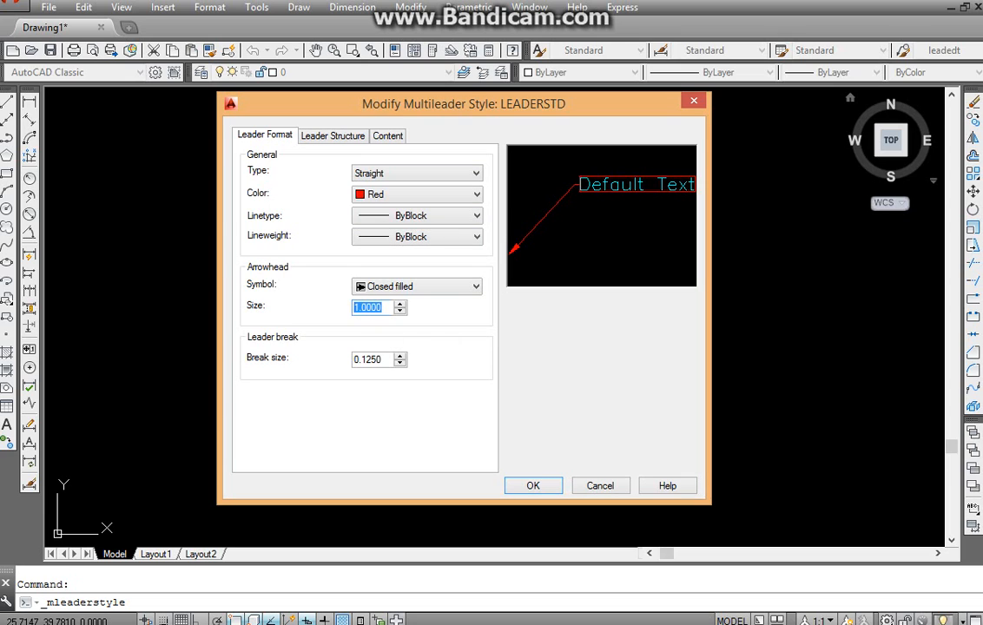
text(.2)
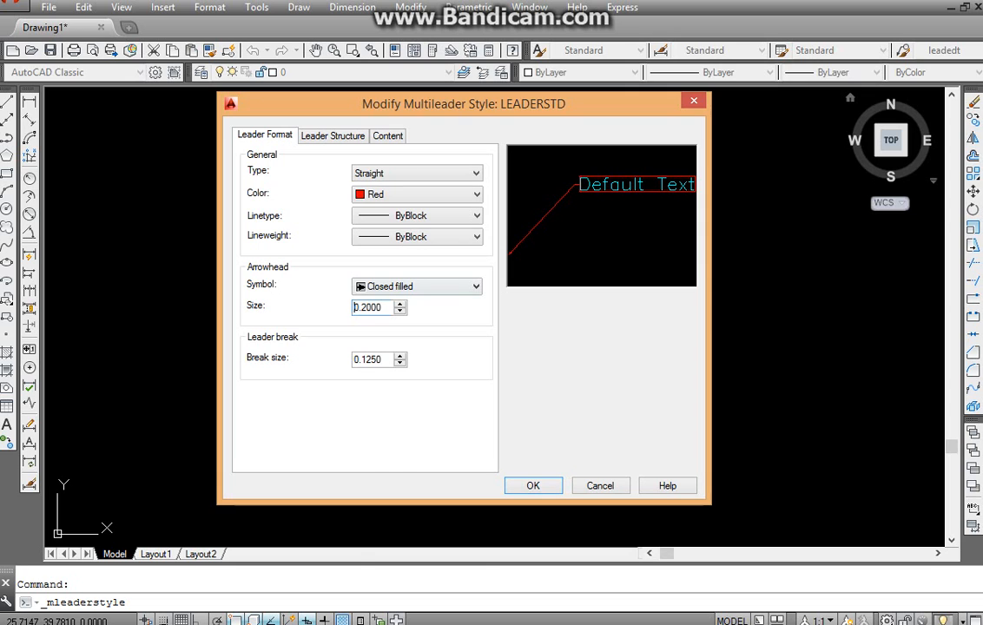
click(417, 286)
click(417, 316)
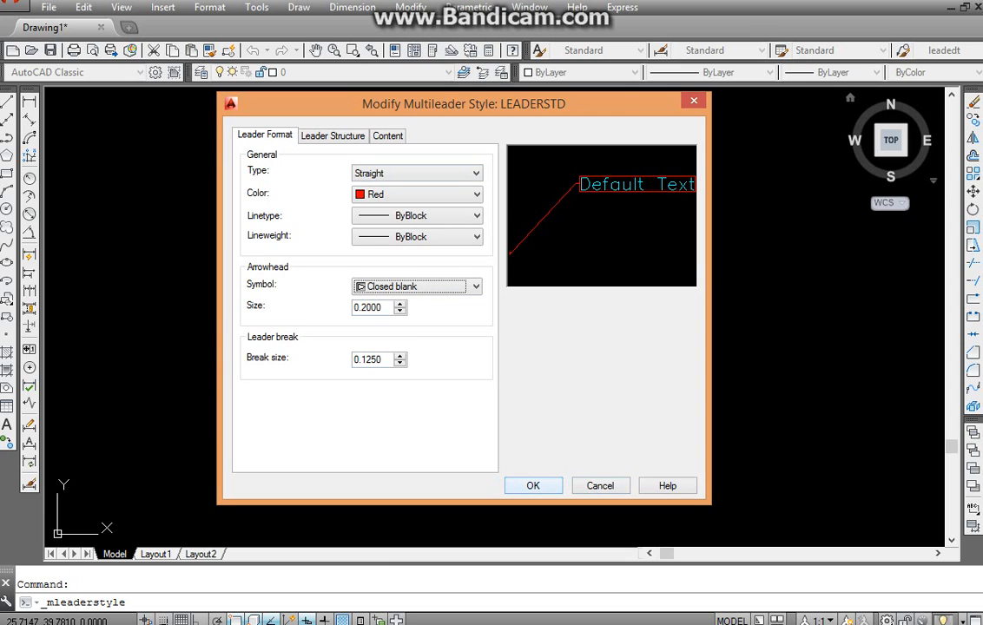
key(Return)
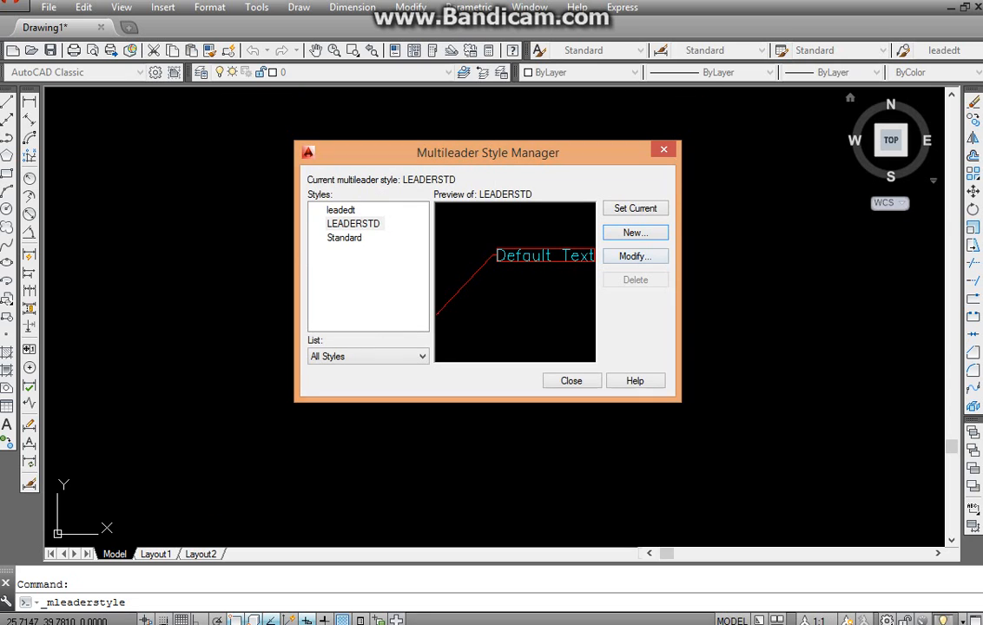
Step: Make LEADERSTD the current multileader style and close the style manager
click(354, 224)
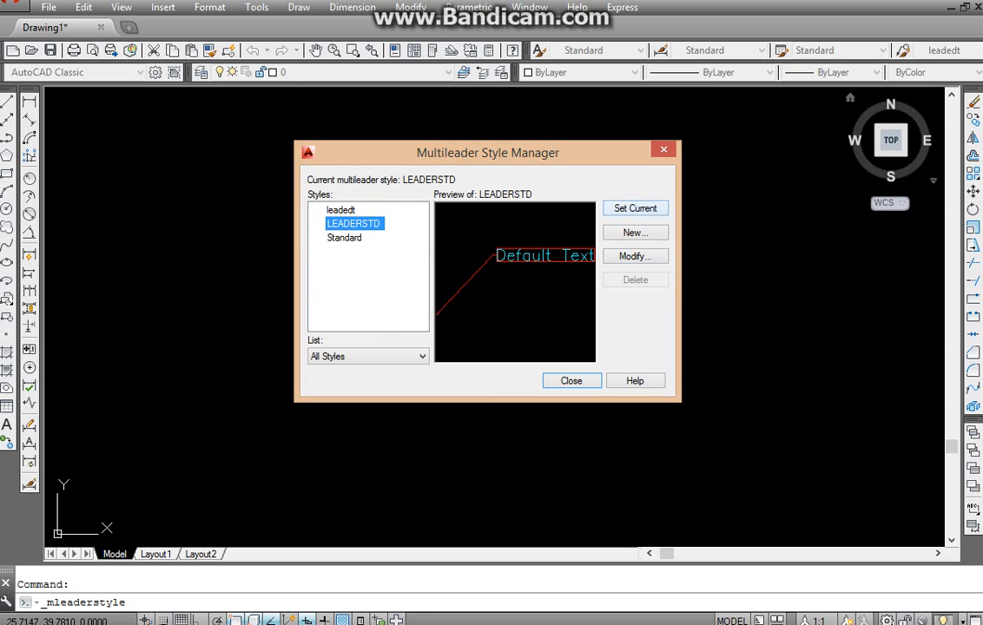
click(636, 208)
click(572, 380)
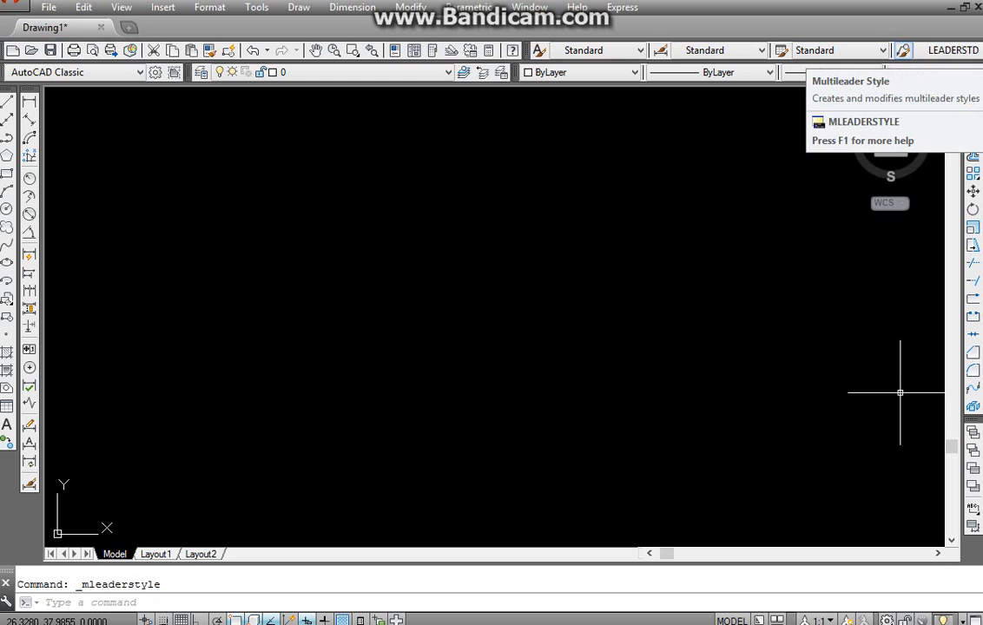
Step: Place a test multileader with a leader line about 0.63 units long at 61°, leaving its text empty
text(M)
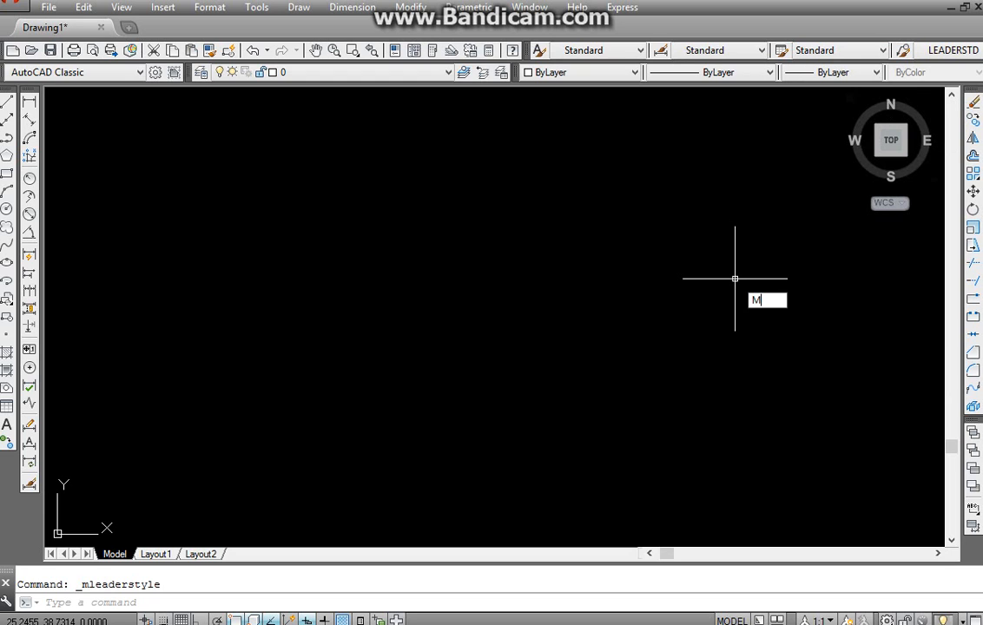
text(LEADER)
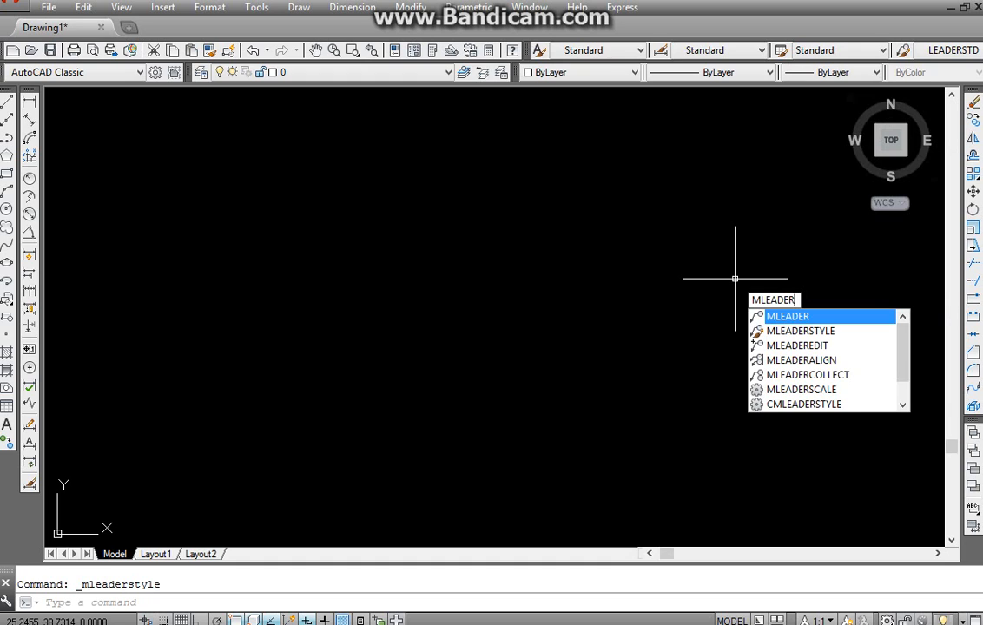
key(Return)
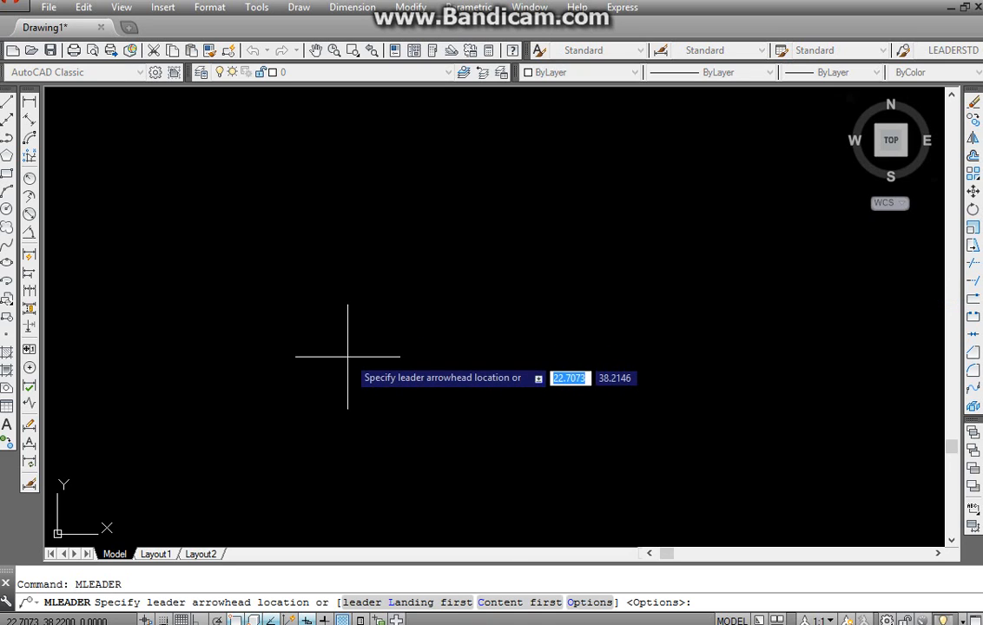
click(305, 398)
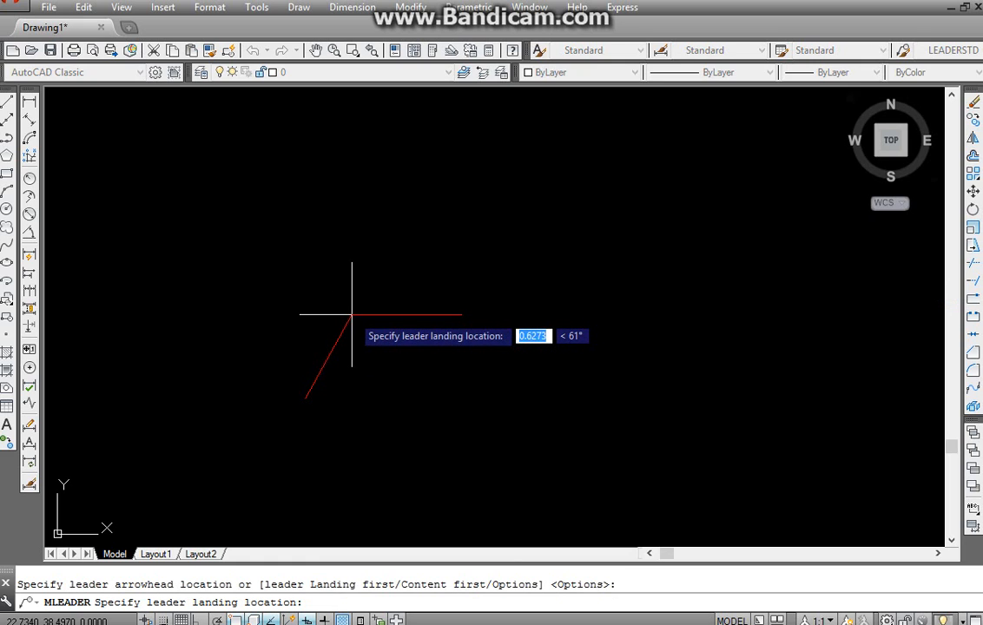
click(351, 314)
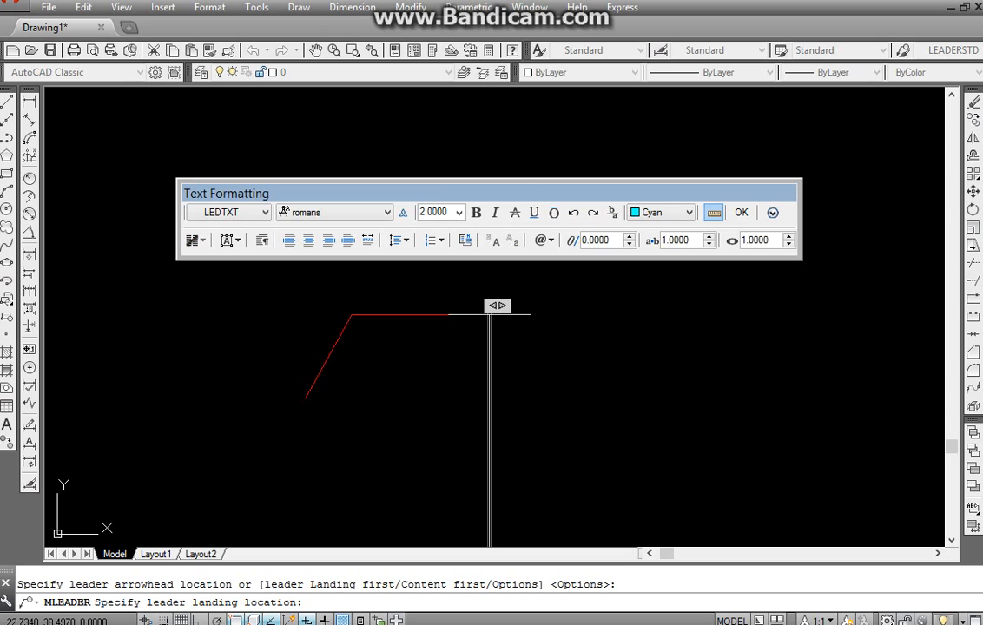
scroll(534, 312, down, 2)
middle_drag(534, 391, 454, 351)
scroll(508, 372, down, 4)
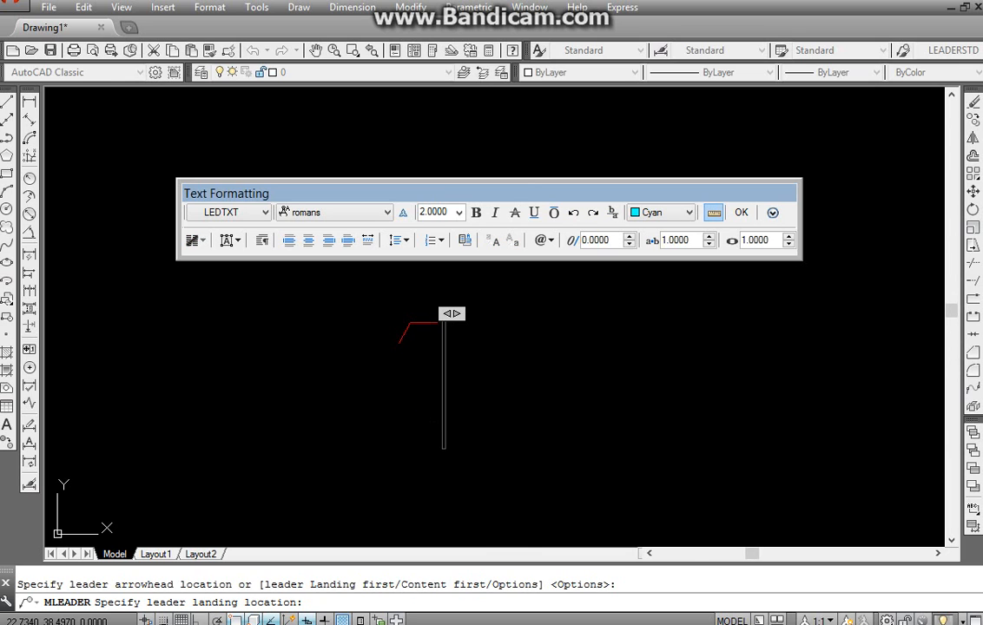
click(740, 213)
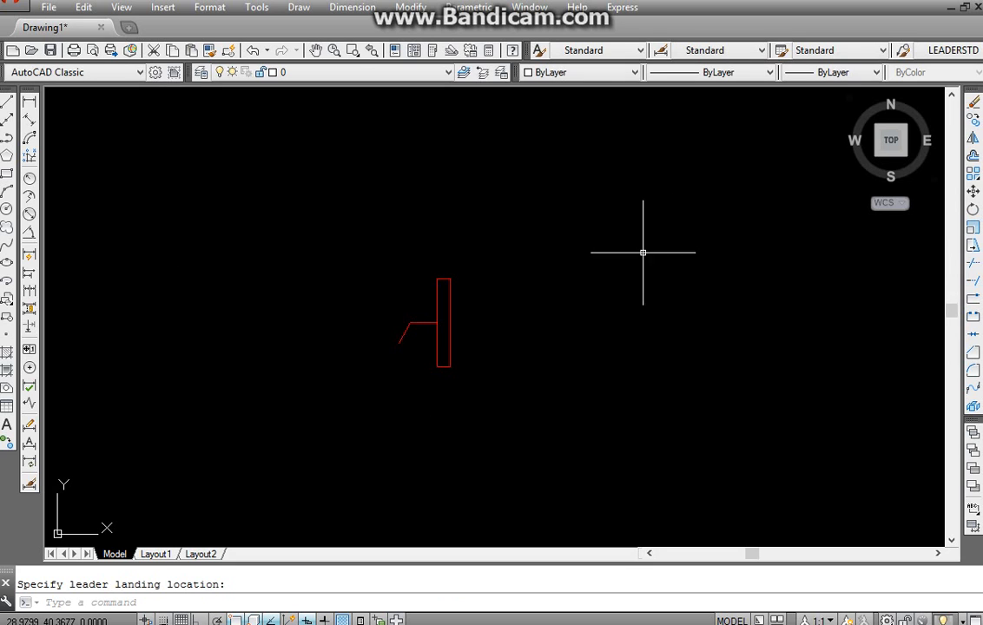
Step: Select the empty test multileader with a crossing window and erase it from the drawing
click(479, 364)
click(433, 320)
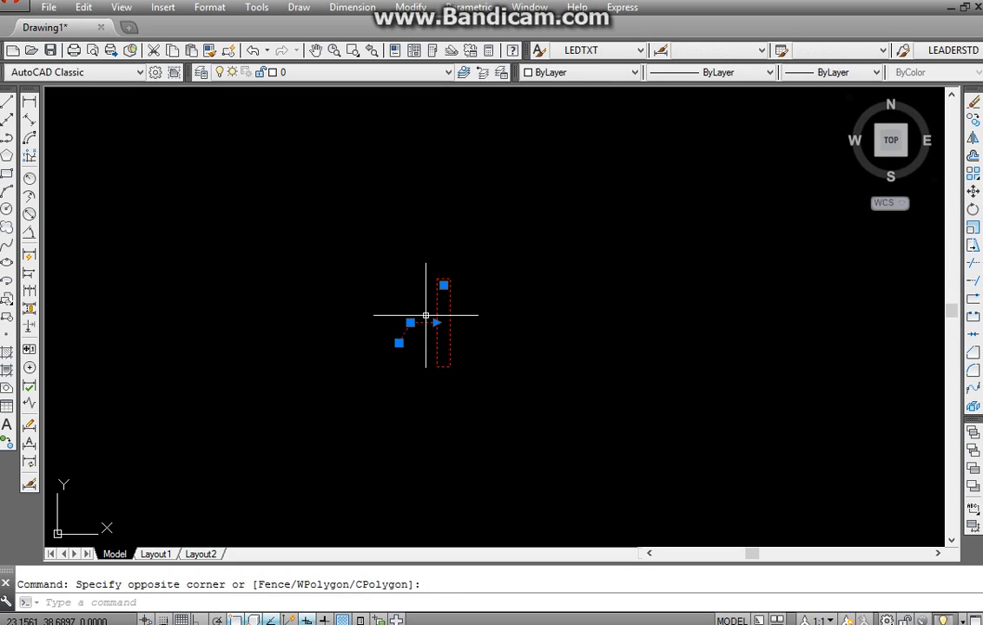
key(Delete)
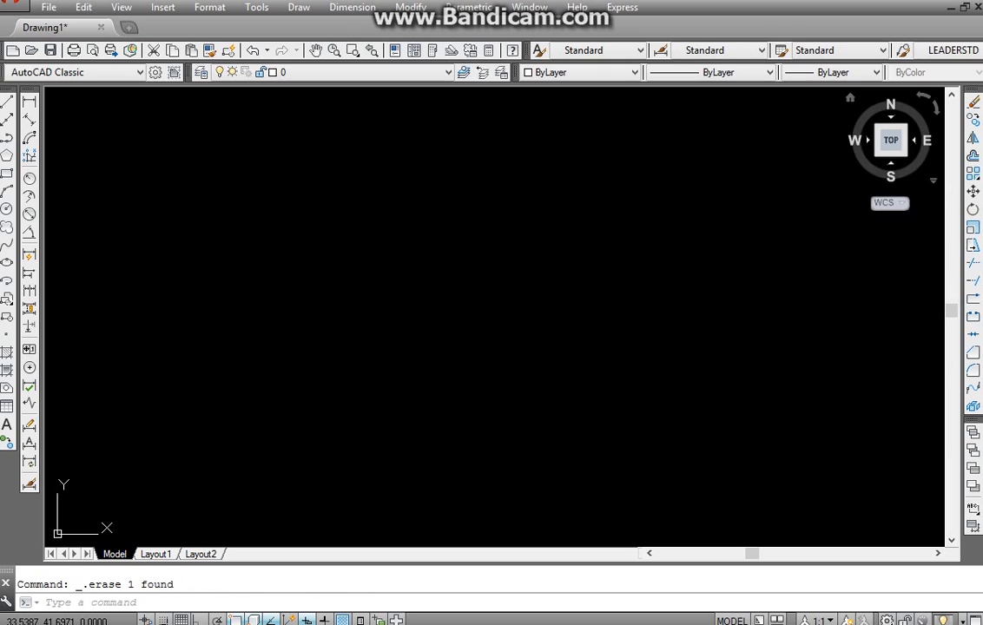
Step: Modify the LEADERSTD multileader style to use the Standard text style with a text height of 0.2, and accept the changes
click(904, 50)
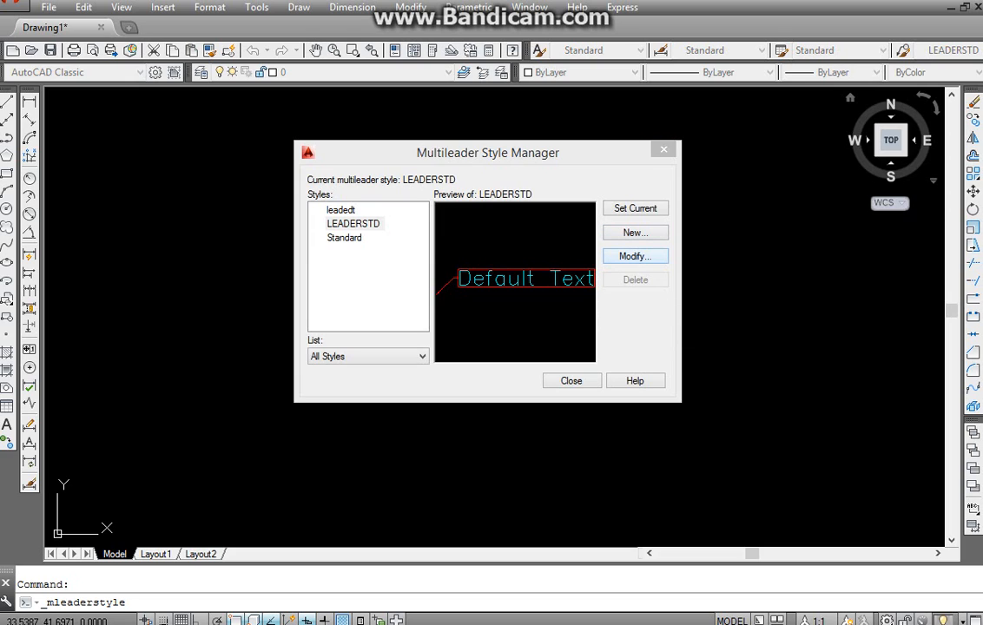
click(635, 256)
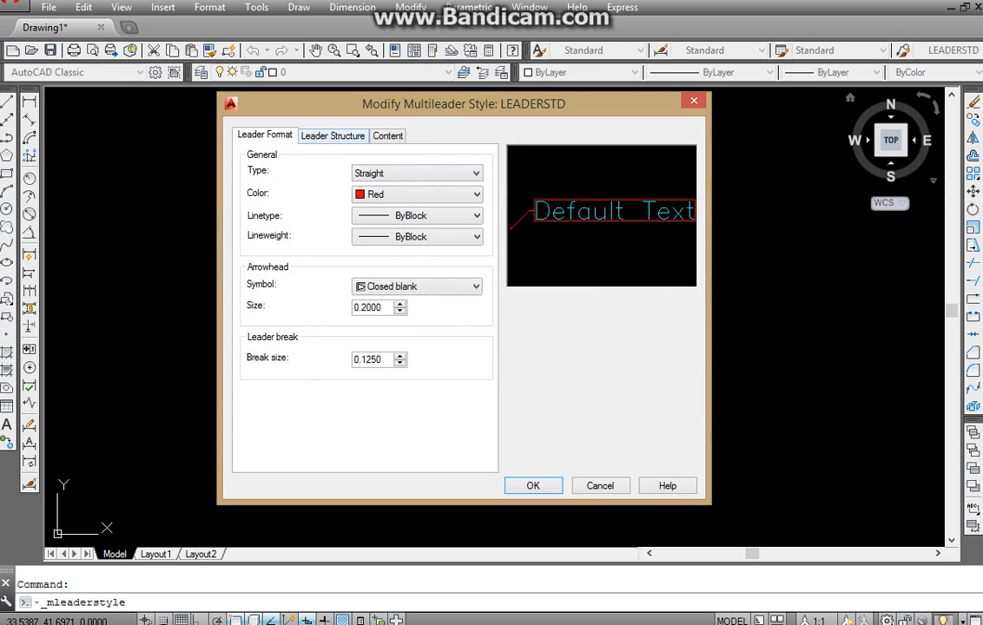
click(387, 136)
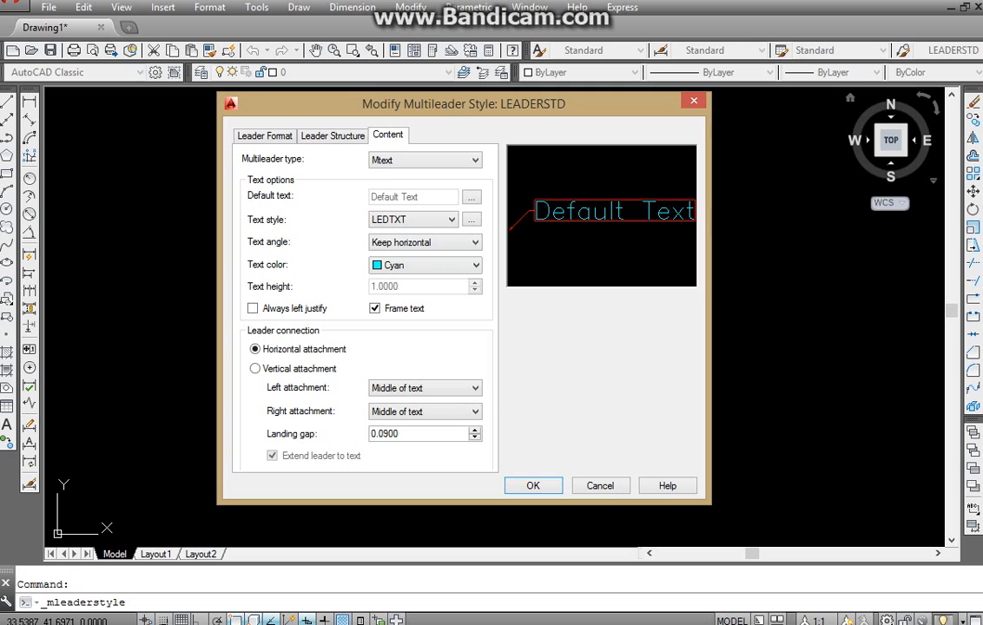
click(414, 219)
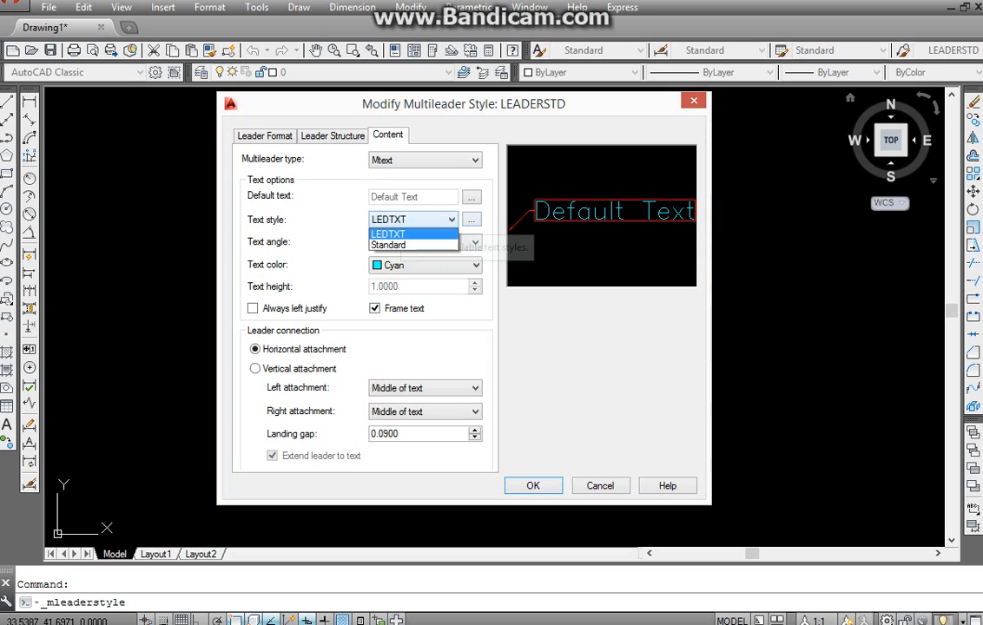
click(399, 245)
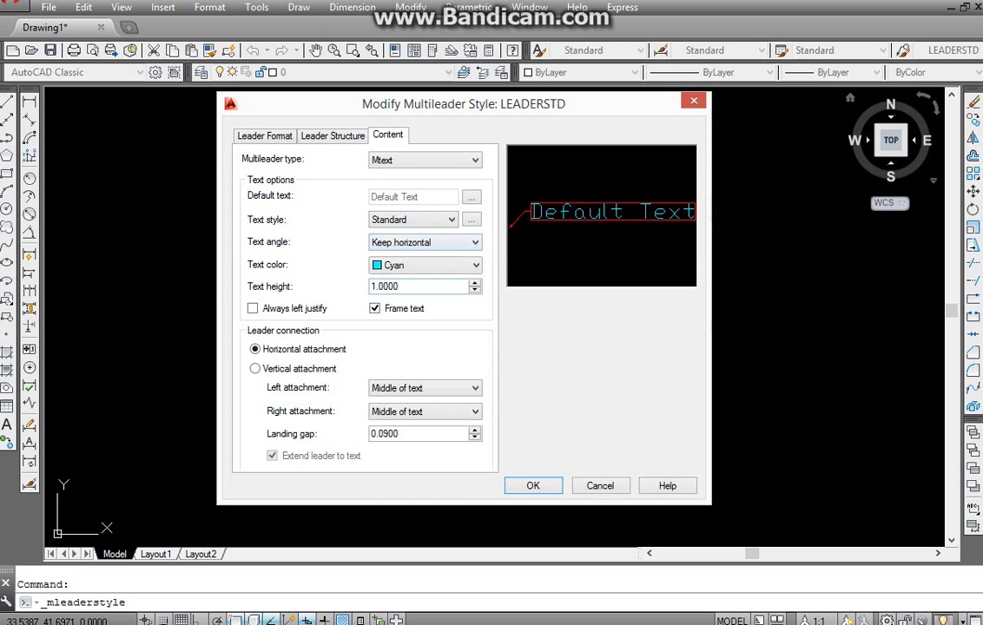
double_click(386, 287)
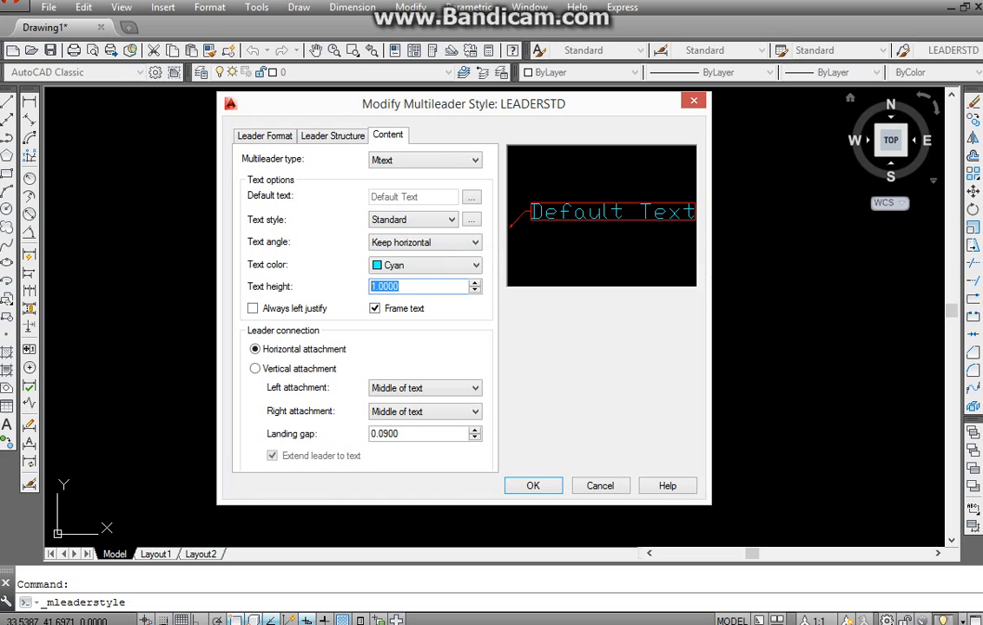
text(.2)
key(Return)
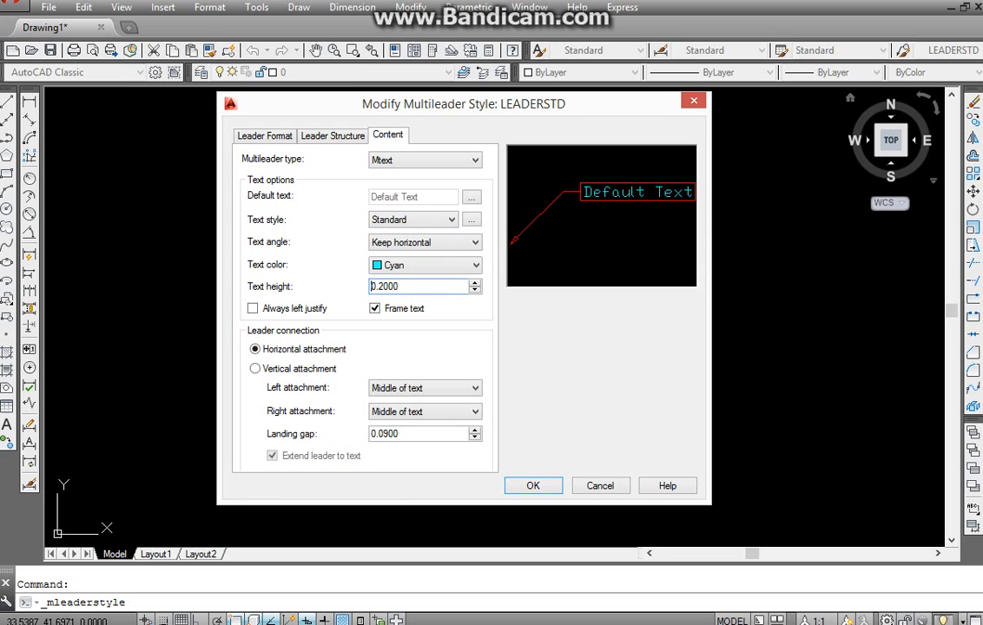
click(533, 485)
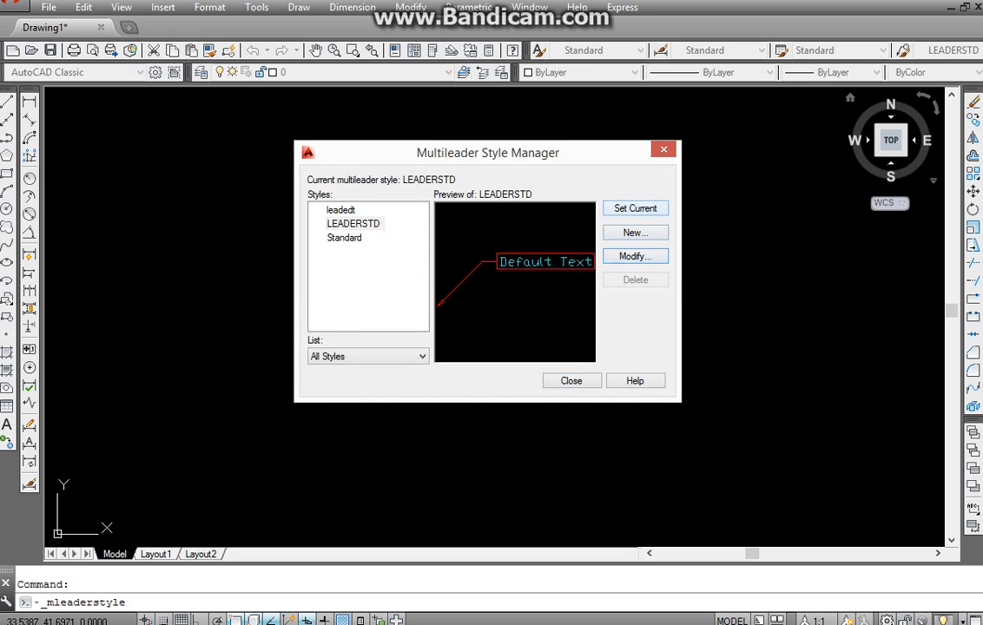
Step: Set LEADERSTD as the current multileader style and close the style manager
click(352, 224)
click(635, 209)
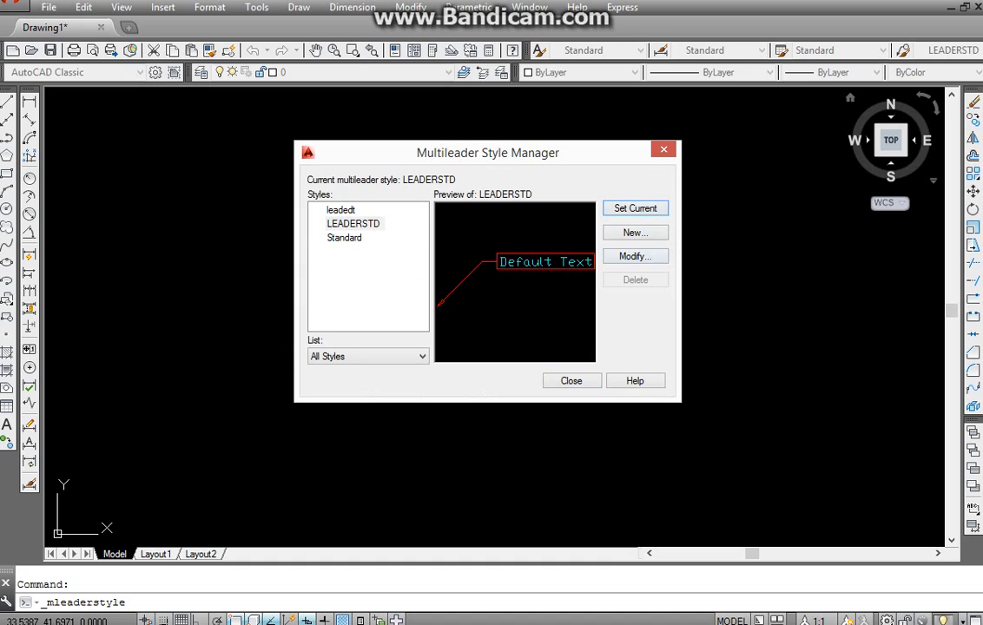
click(571, 380)
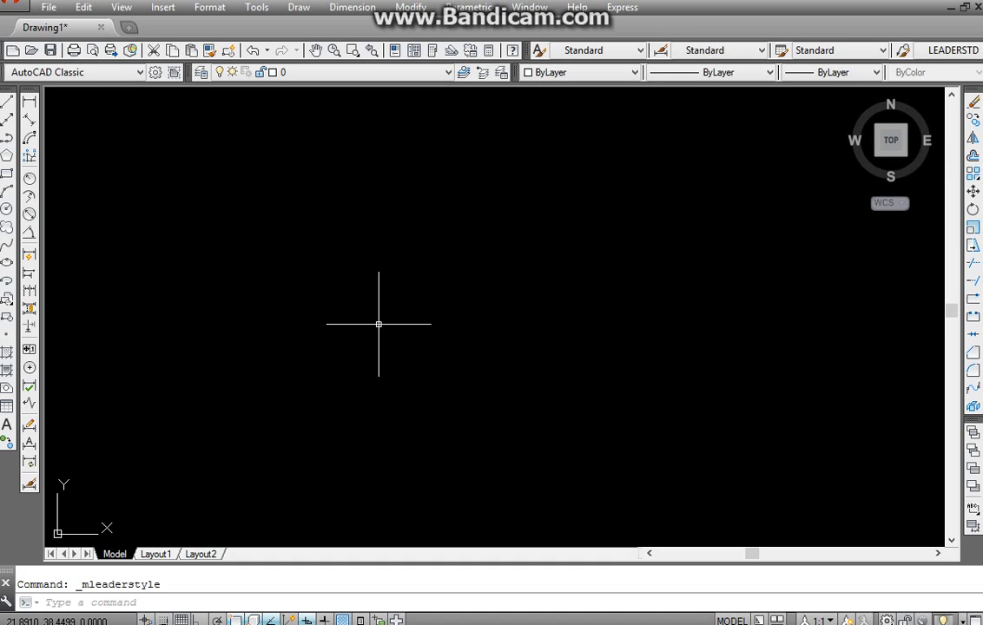
Step: Start a multileader in the empty drawing, with its arrowhead at the lower left and its landing up to the right
text(MLEA)
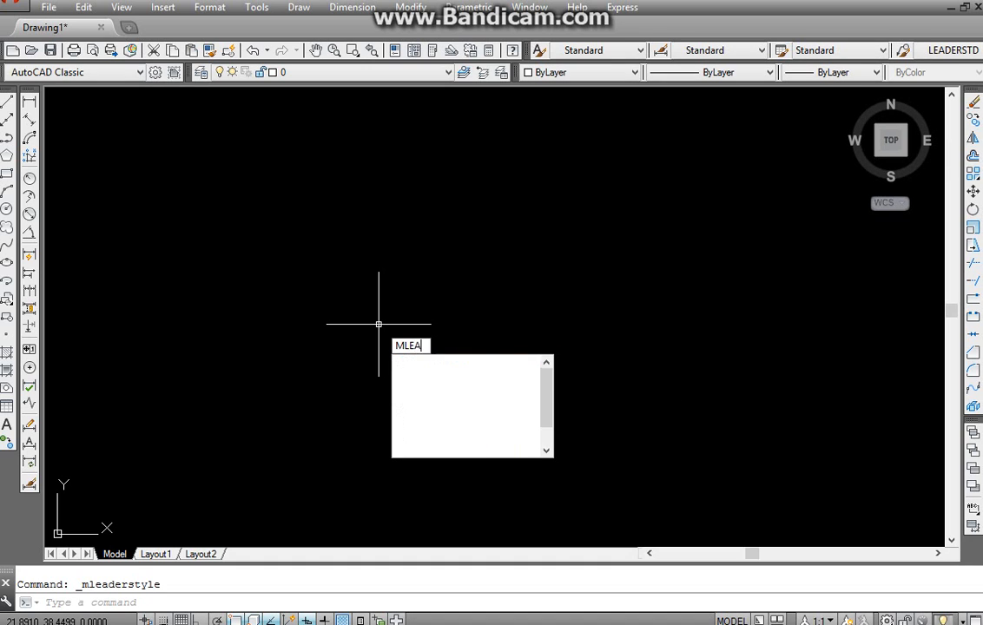
text(DER)
key(Return)
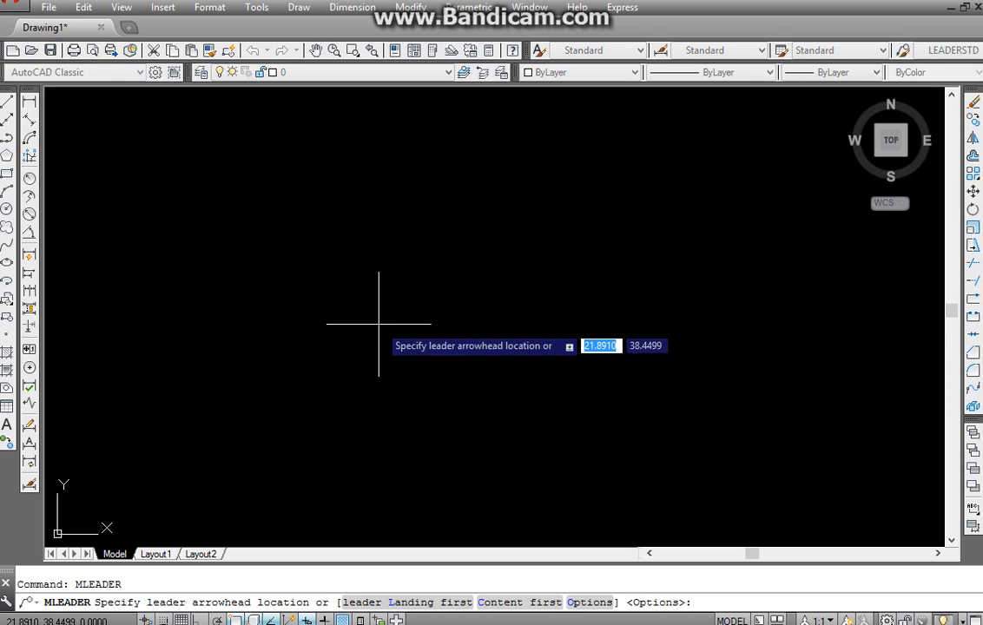
click(311, 359)
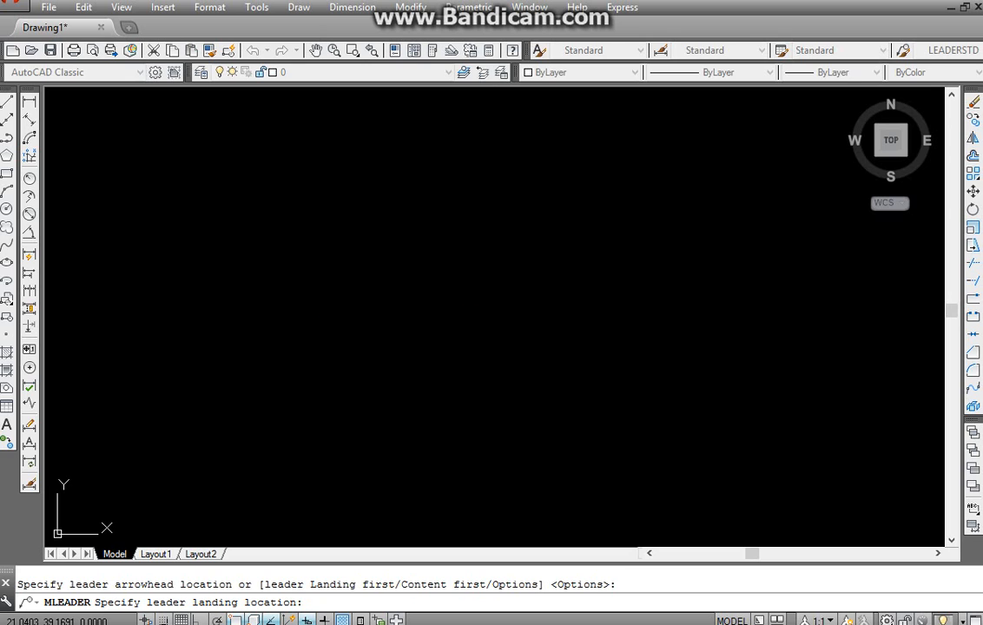
click(347, 298)
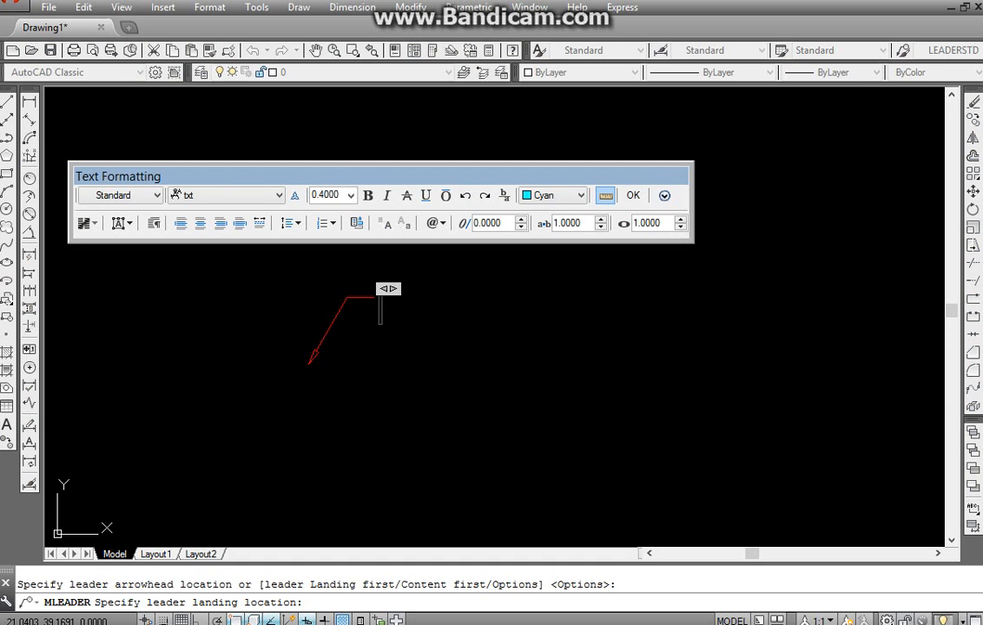
Step: Enter the leader text on three lines, "HHFHFFWIEE", "HCUDUDYHDHD" and "JCJJDJD", and finish the multileader
text(HHFHFFWIEE)
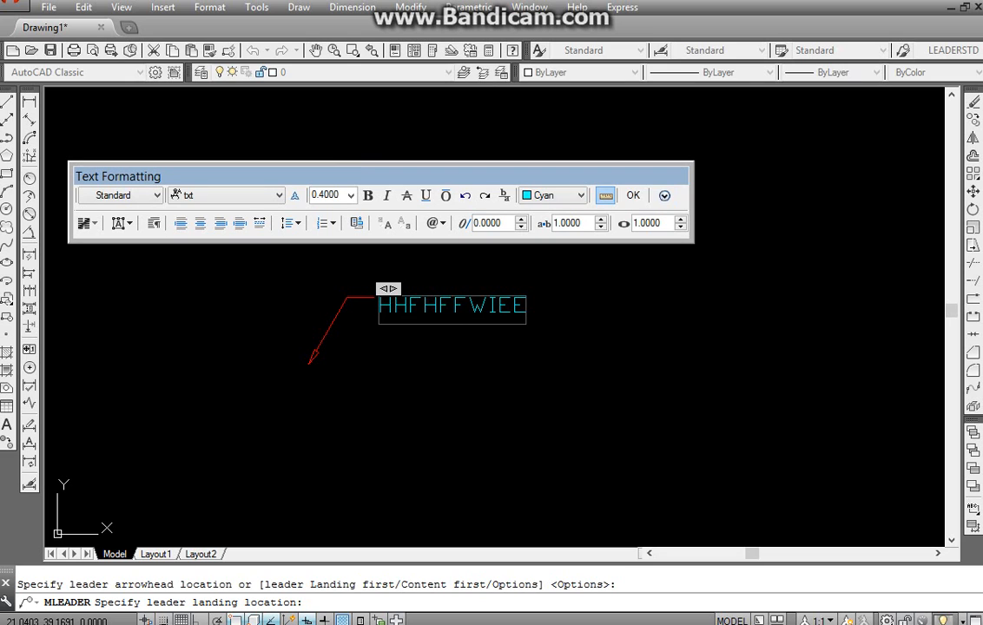
key(Return)
text(HCU)
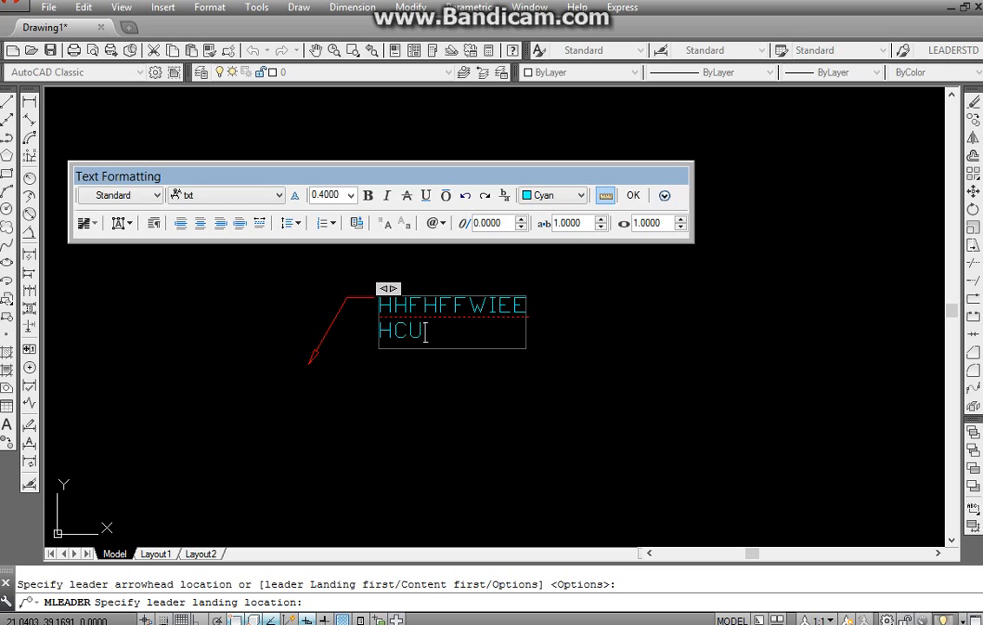
text(DUDYHDHD)
key(Return)
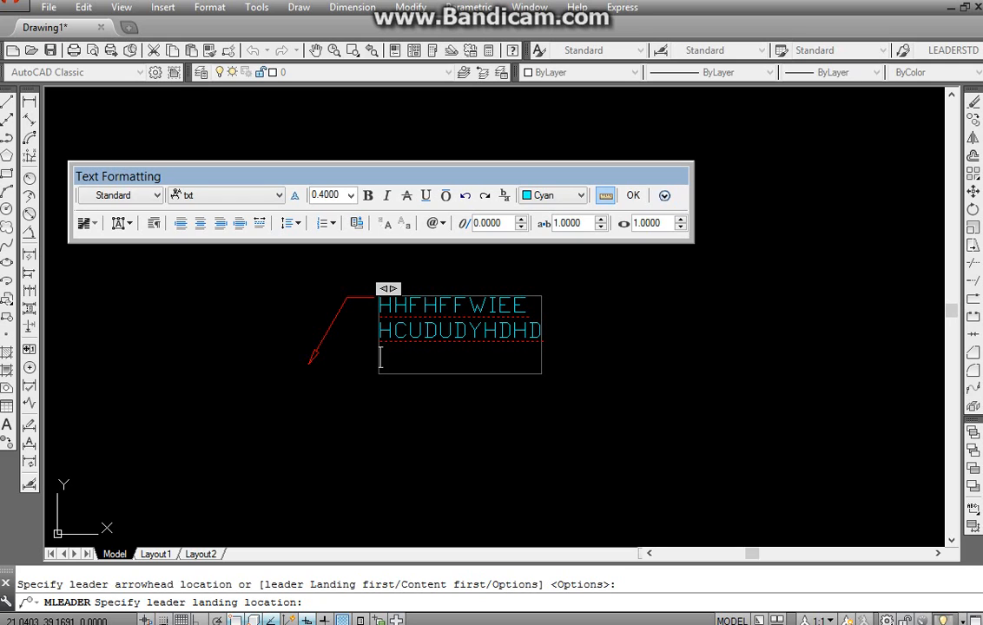
text(JCJJDJD)
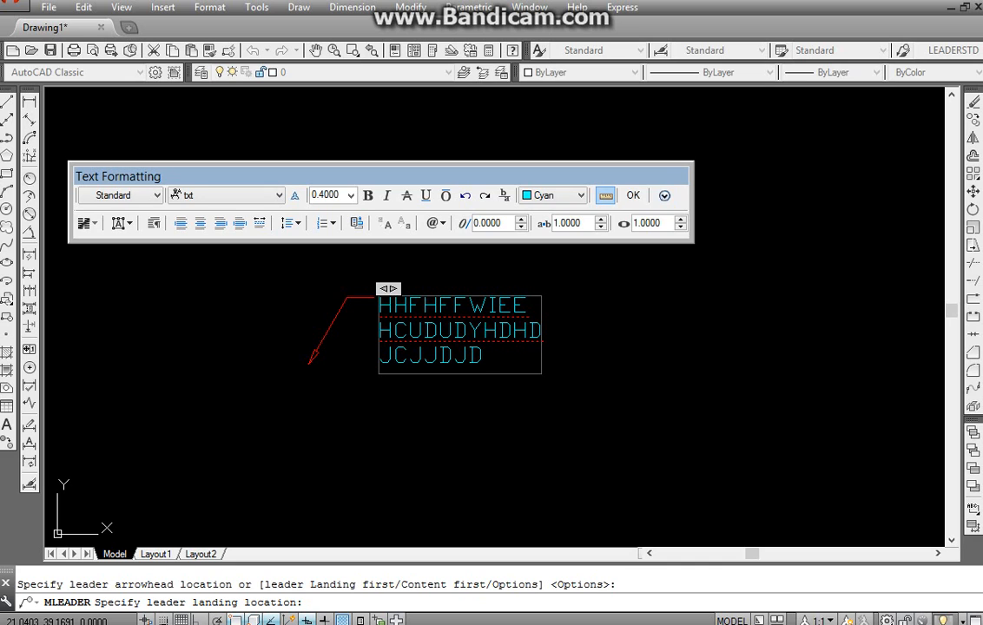
click(633, 195)
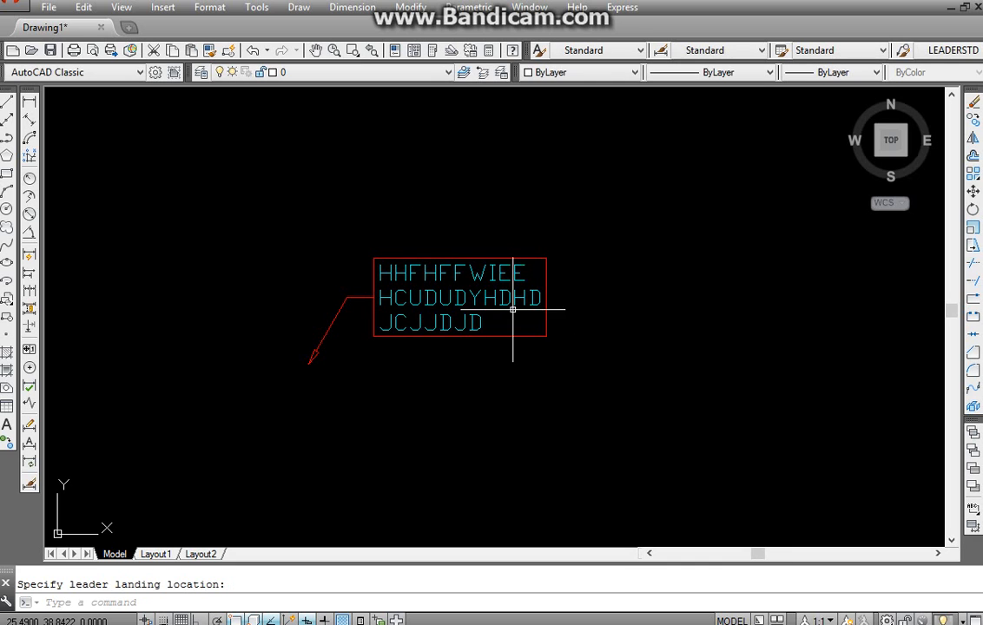
Step: Draw a circle to the lower left of the multileader, with its edge close to the arrowhead tip
click(29, 178)
key(Escape)
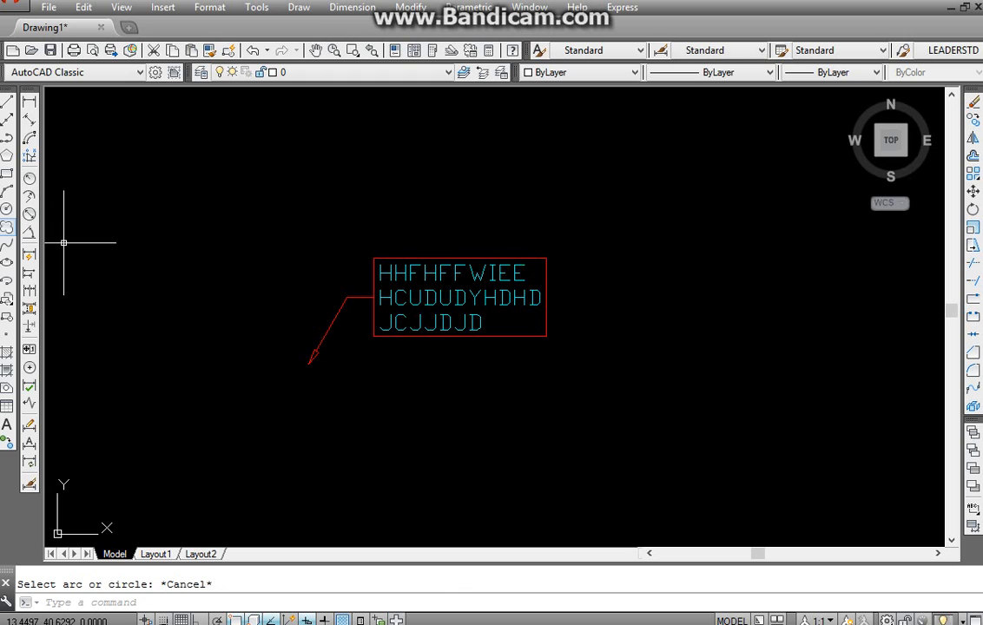
click(7, 208)
click(211, 390)
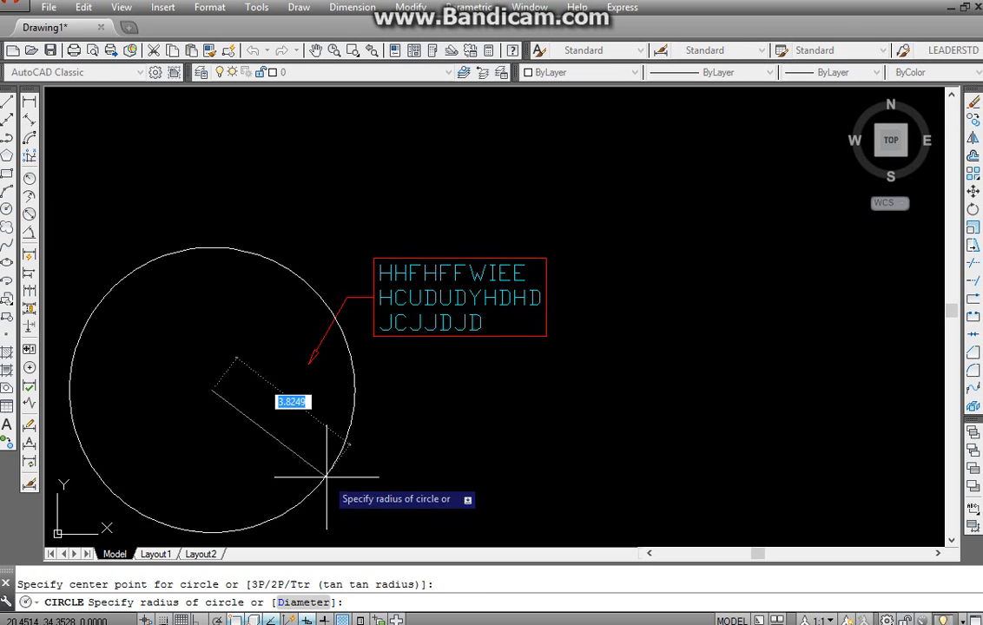
click(286, 445)
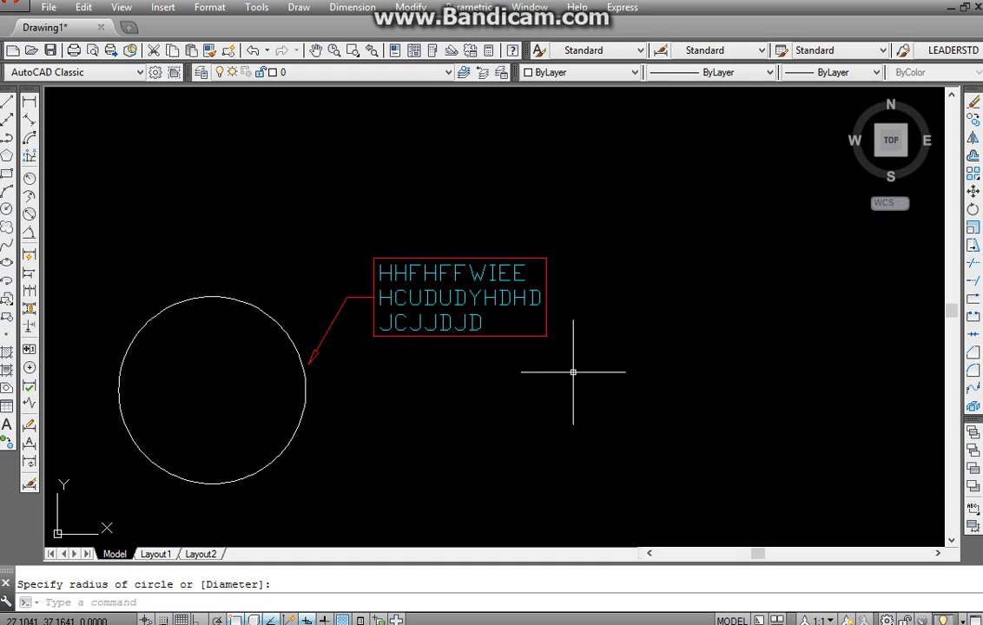
Step: Change the leader type of the LEADERSTD style to Spline, accept it and close the style manager
click(781, 50)
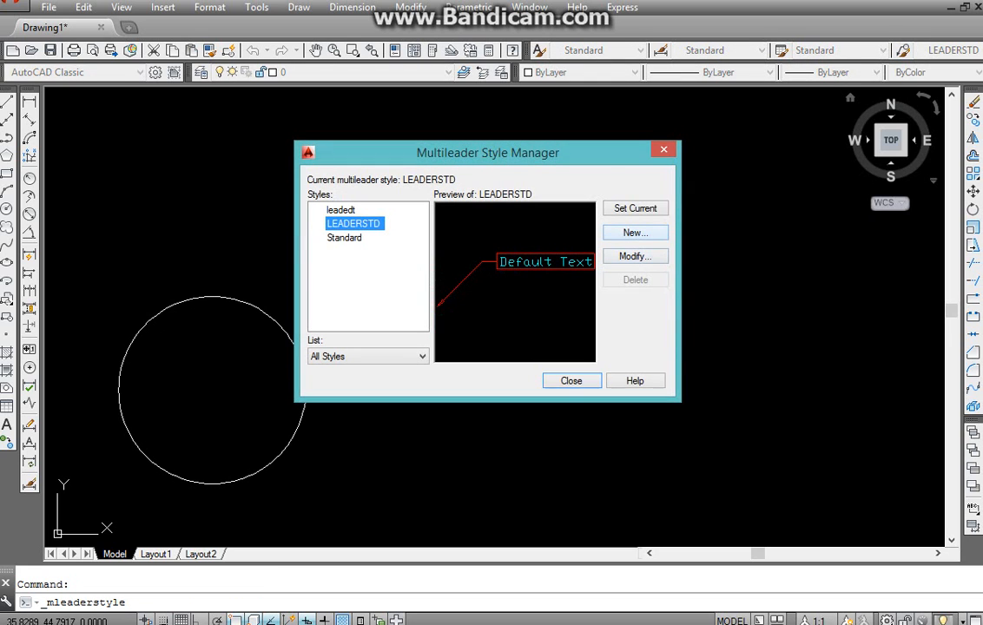
click(635, 257)
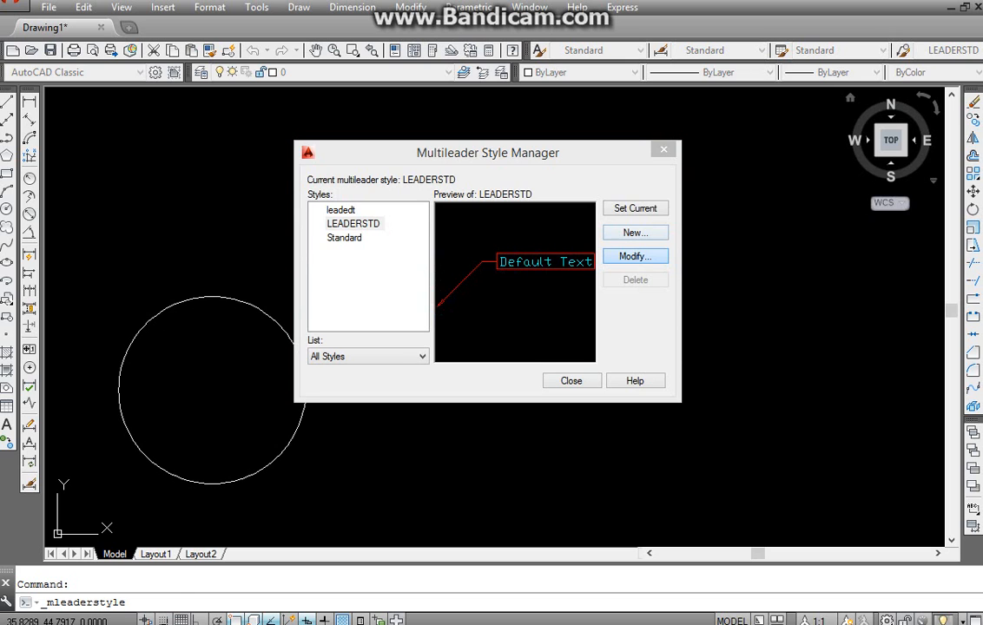
click(265, 136)
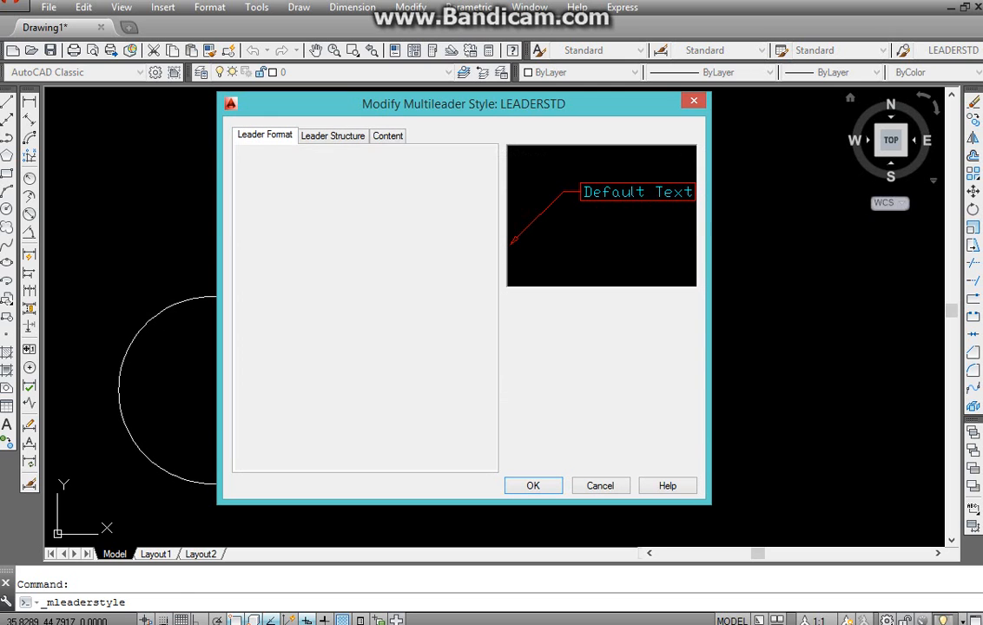
click(416, 174)
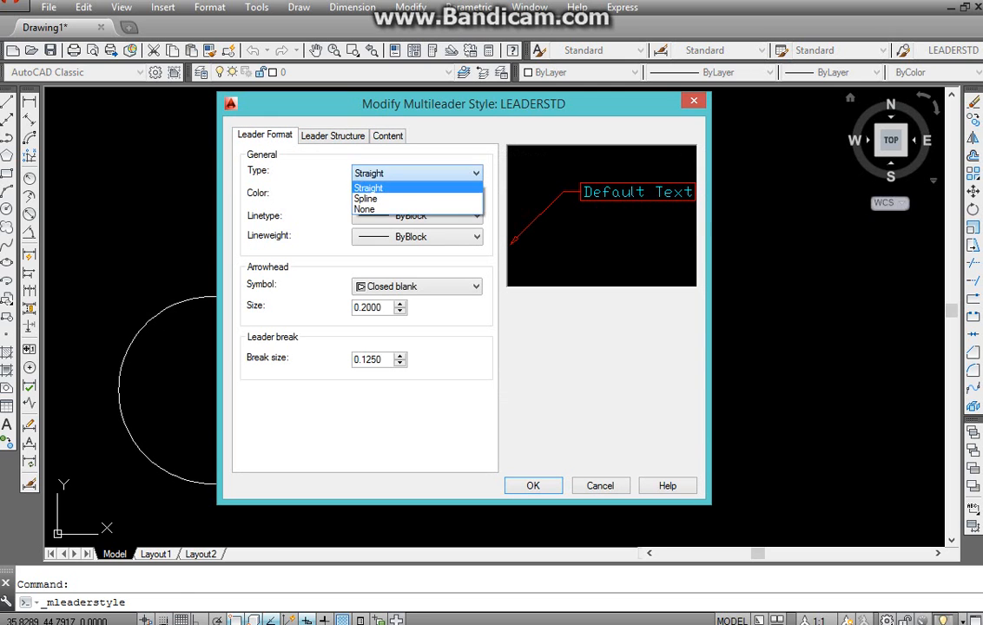
click(390, 198)
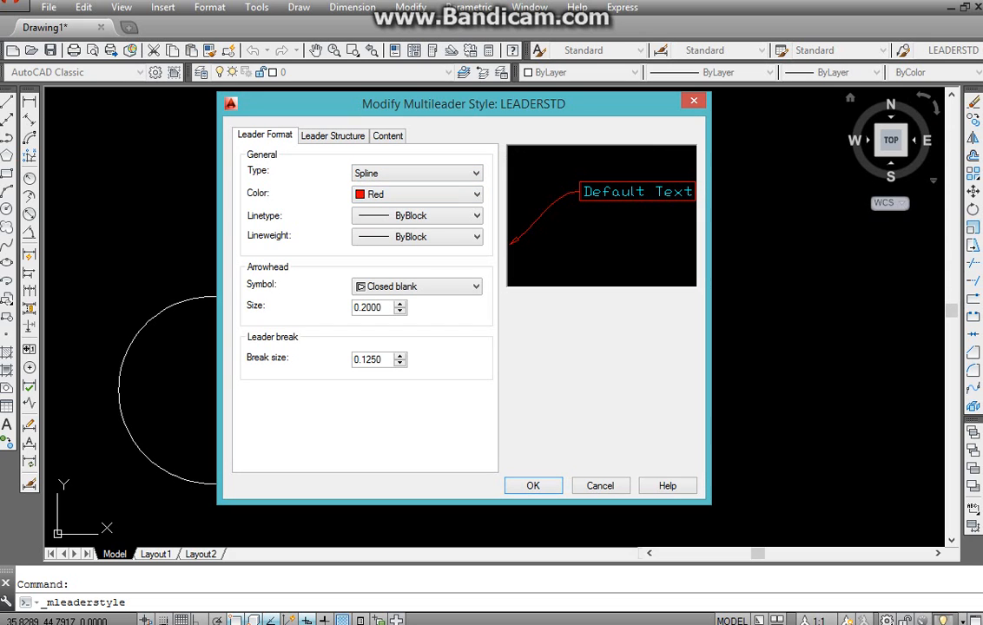
click(533, 486)
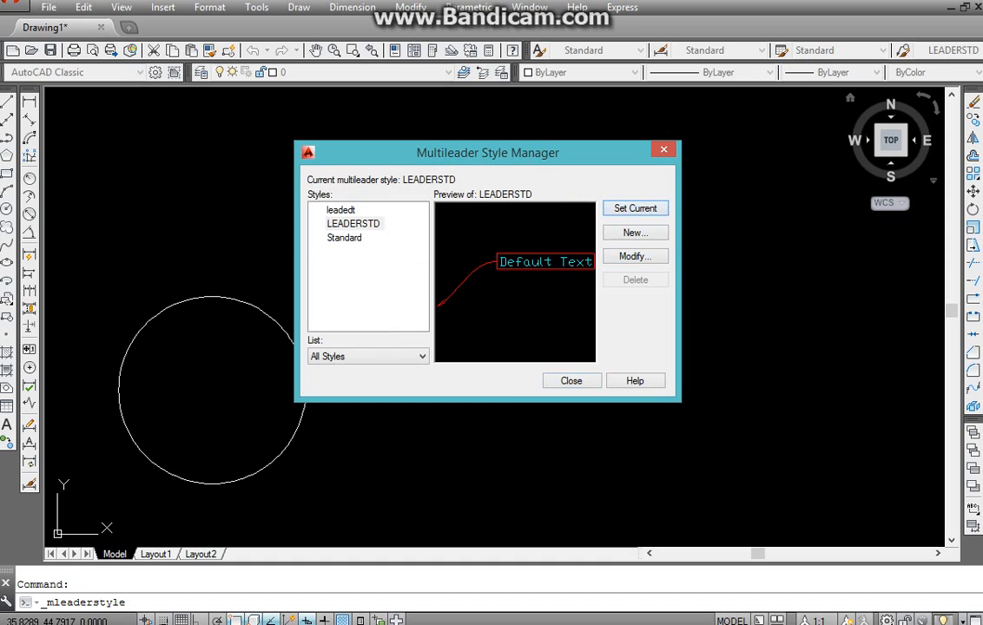
click(560, 381)
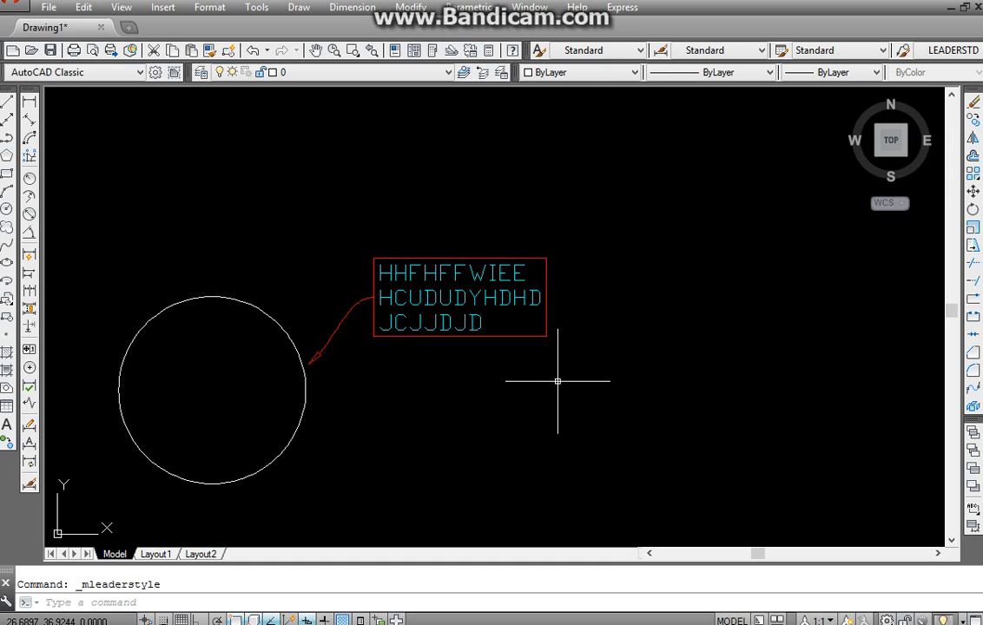
Step: Add a second multileader from the circle's lower right edge, landing below the first text frame, with the text "NCJSJSHSHS"
text(MLEA)
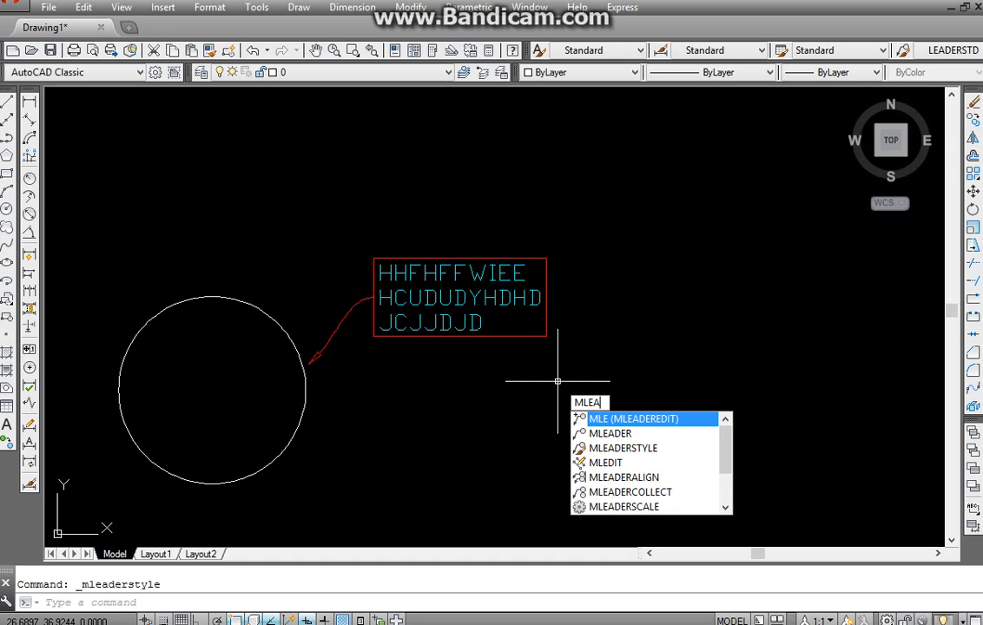
text(DER)
key(Return)
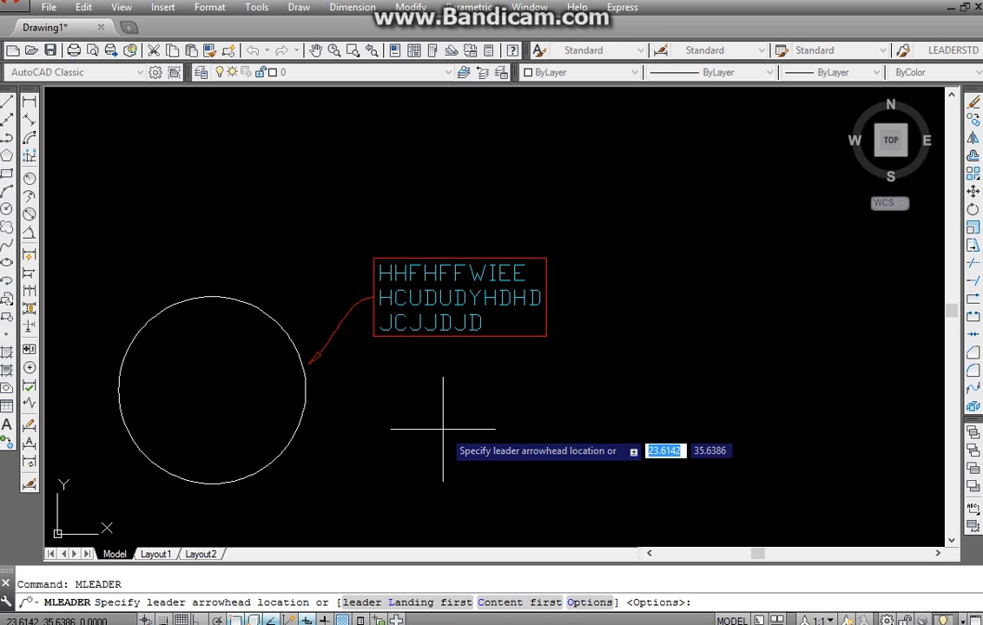
click(306, 415)
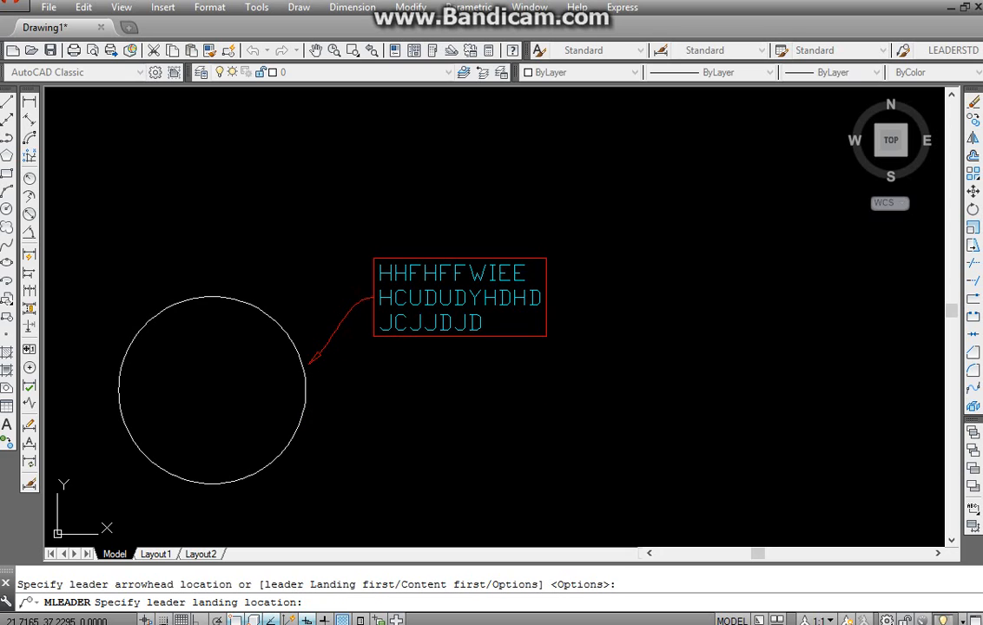
click(369, 373)
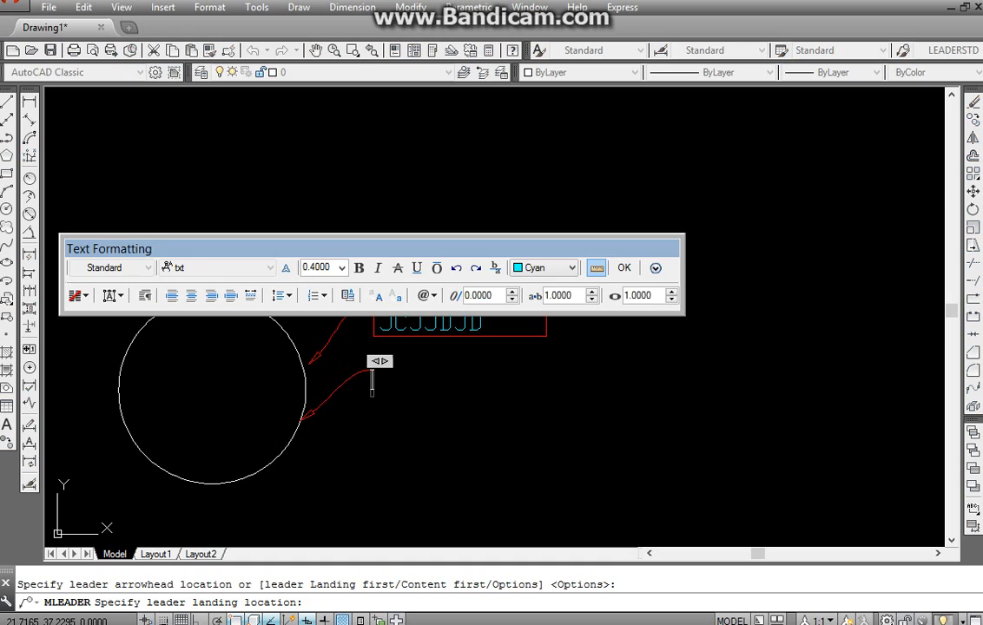
text(NCJSJSHSHS)
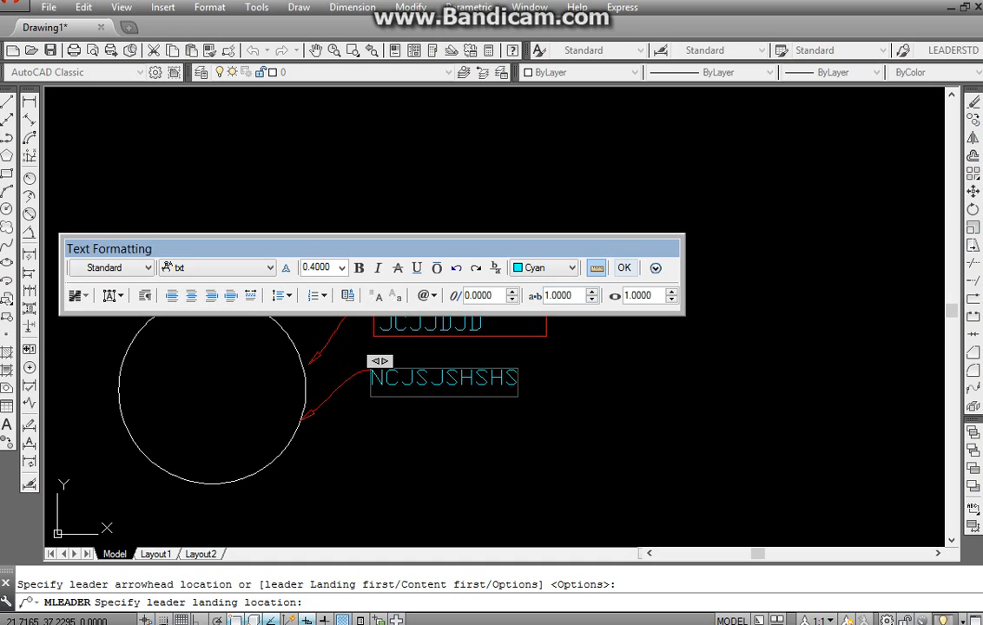
click(624, 268)
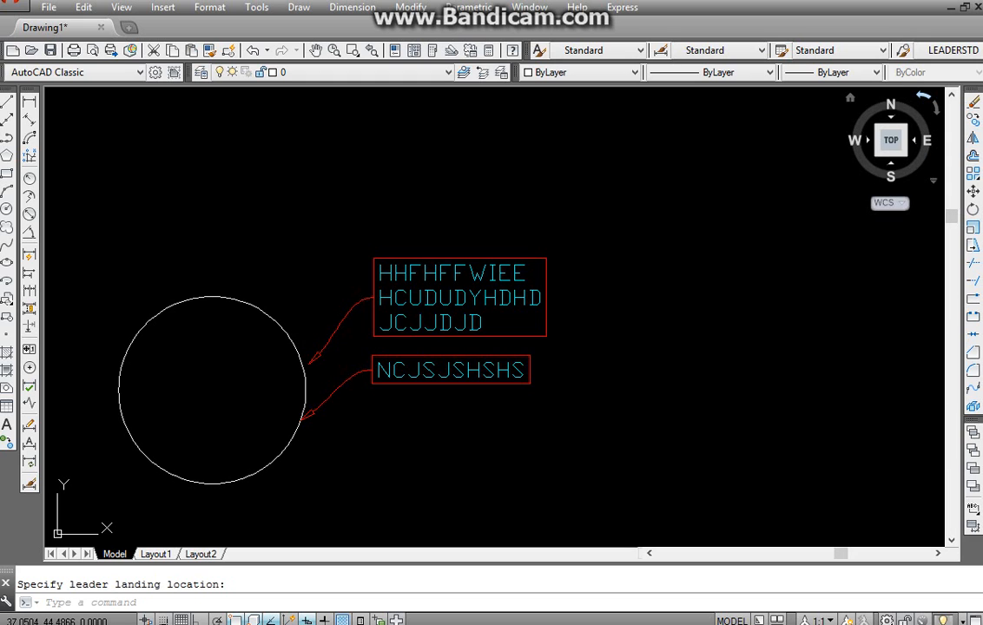
click(903, 50)
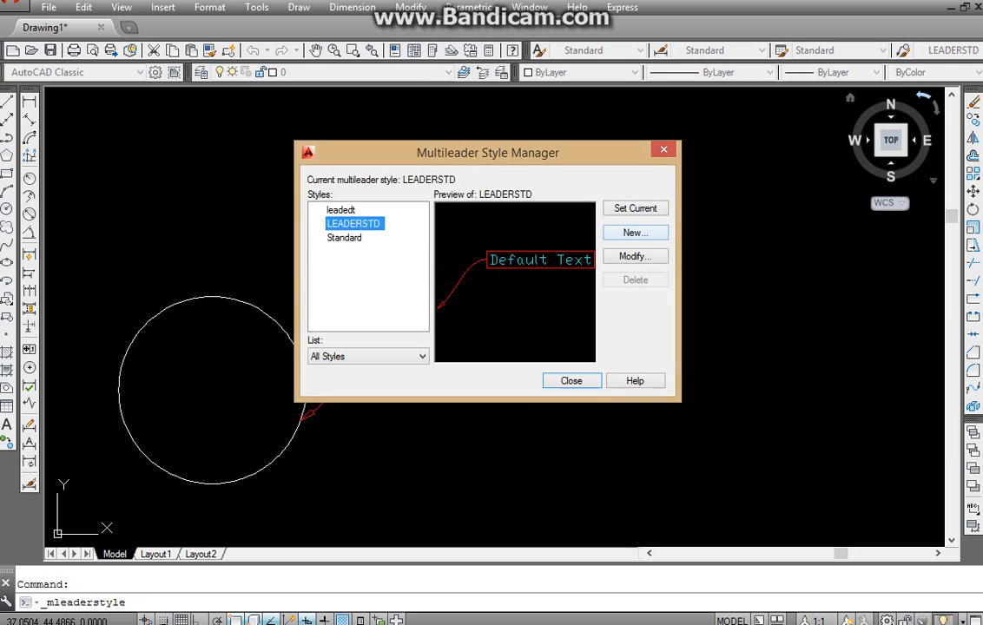
click(571, 380)
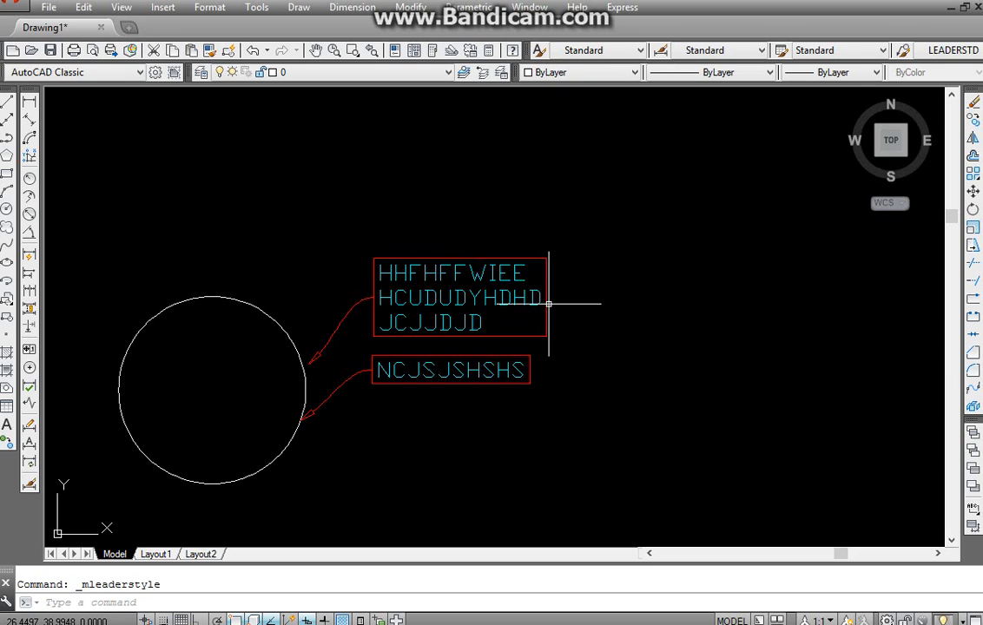
scroll(520, 351, down, 6)
mouse_move(514, 356)
middle_down()
mouse_move(553, 327)
mouse_move(680, 318)
middle_up()
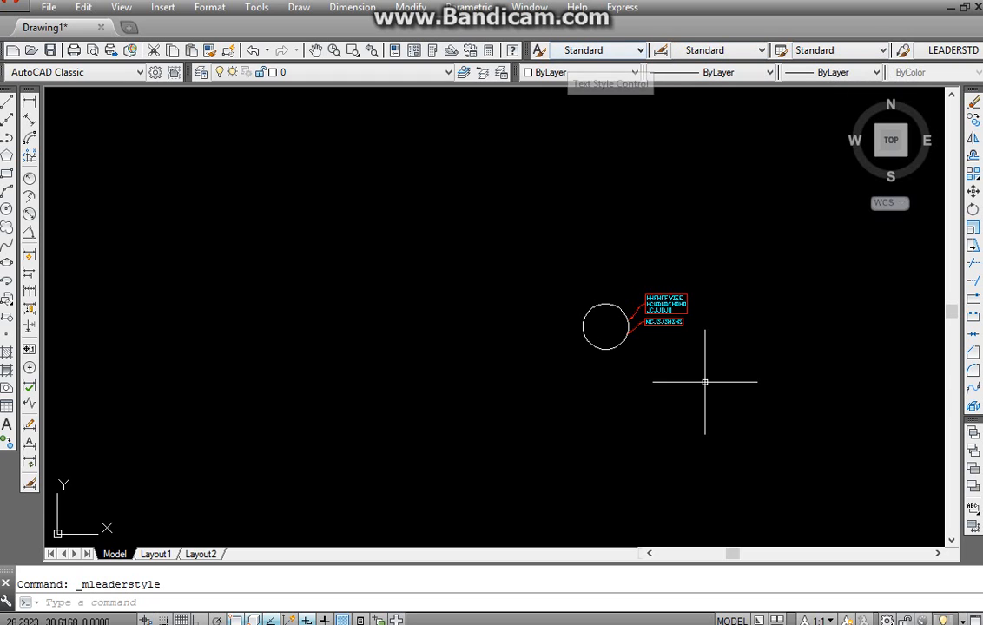
scroll(717, 389, up, 8)
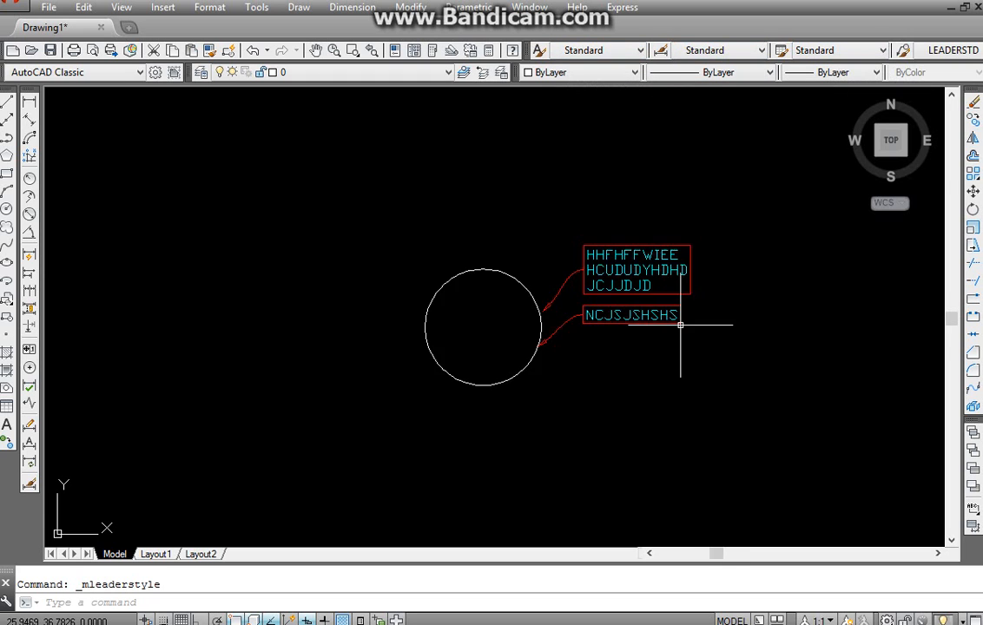
mouse_move(733, 406)
middle_down()
mouse_move(798, 382)
mouse_move(756, 416)
middle_up()
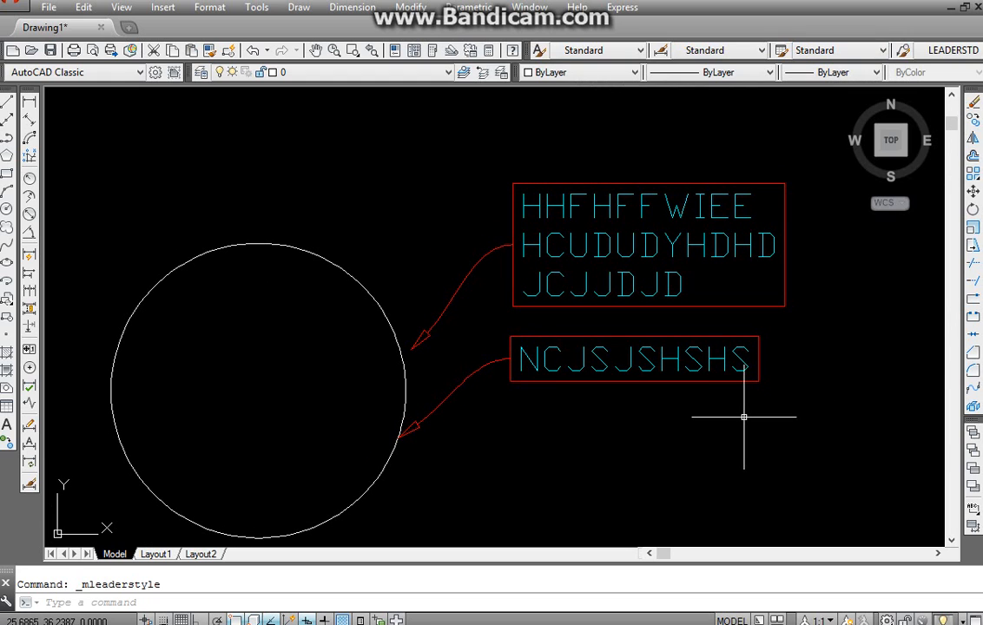
middle_drag(750, 408, 761, 391)
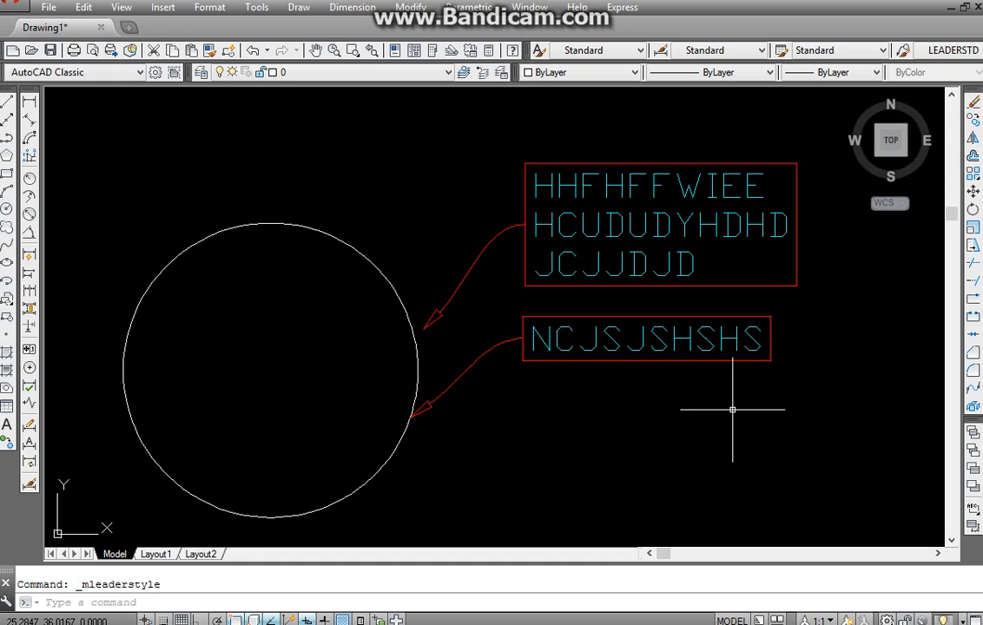